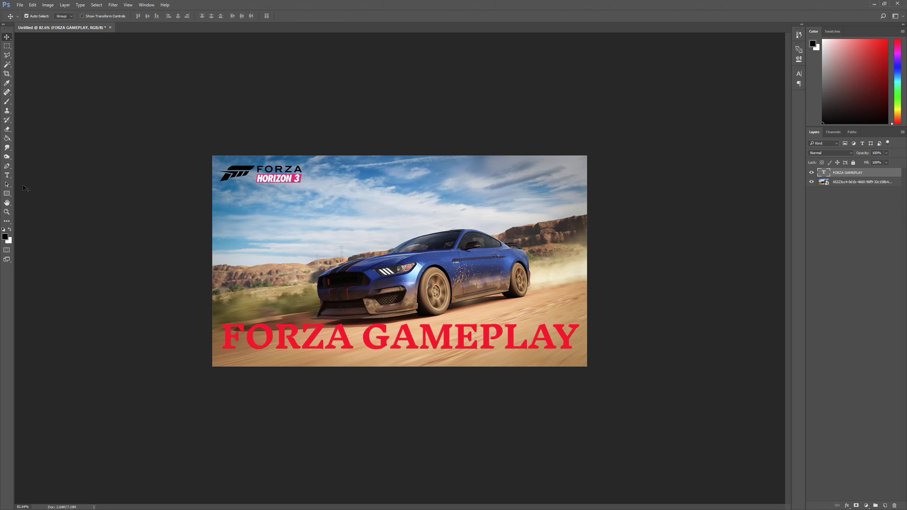
Select the FORZA GAMEPLAY title text and recolour it black.
{"action": "left_click", "coordinate": [6, 175]}
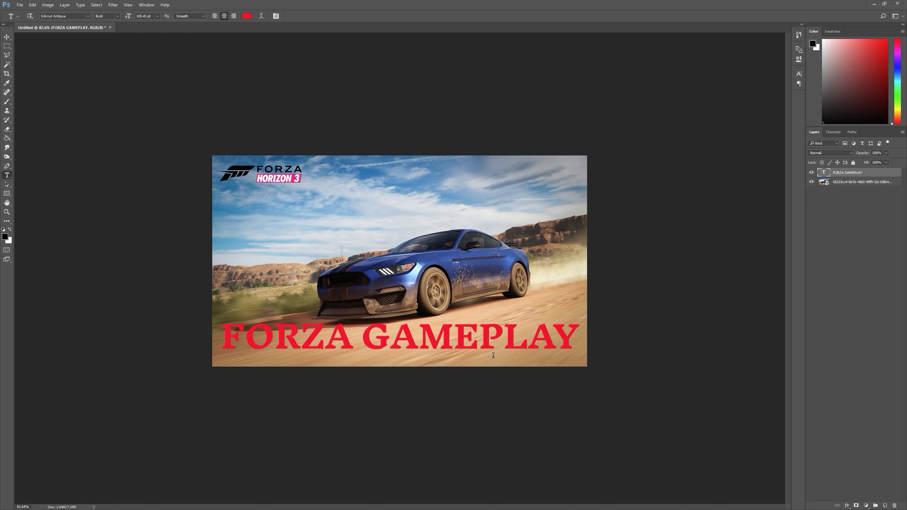
{"action": "left_click", "coordinate": [539, 341]}
{"action": "left_click_drag", "start_coordinate": [574, 338], "coordinate": [200, 316]}
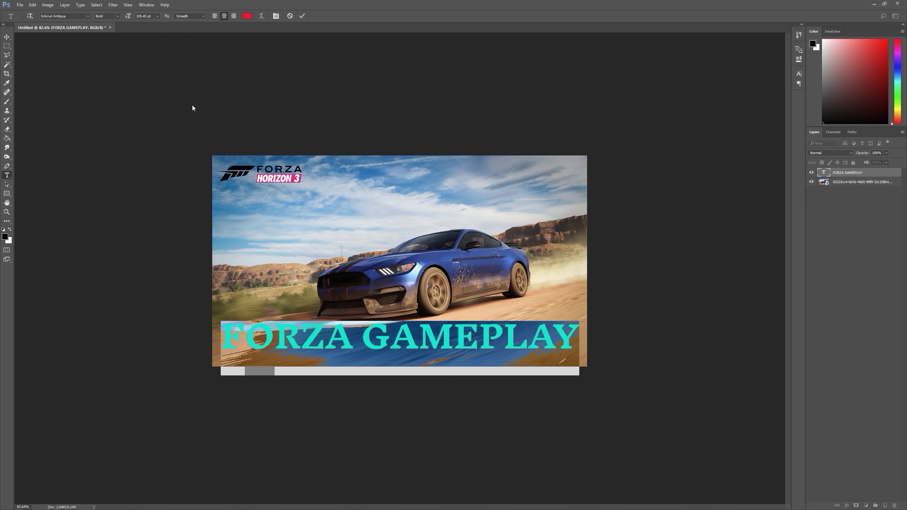
{"action": "left_click", "coordinate": [897, 110]}
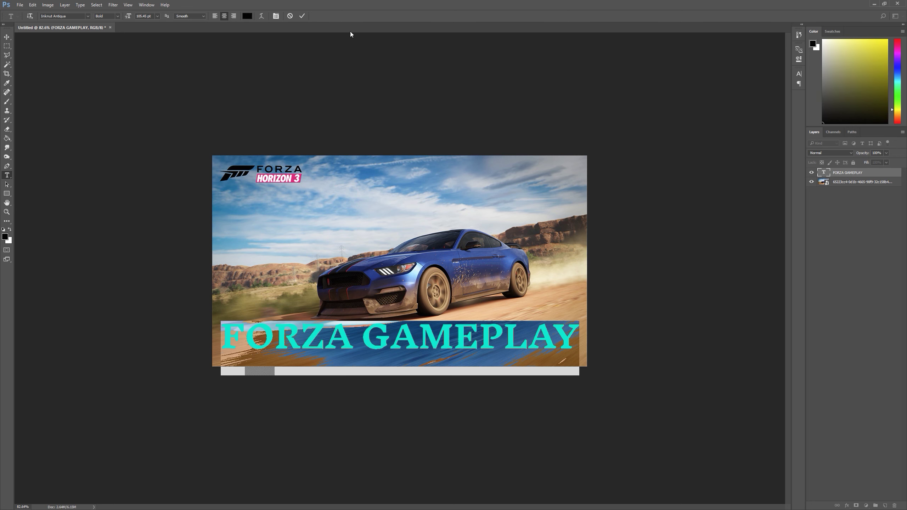
{"action": "left_click", "coordinate": [302, 15]}
Try bright yellow as the title text colour instead.
{"action": "left_click", "coordinate": [519, 325]}
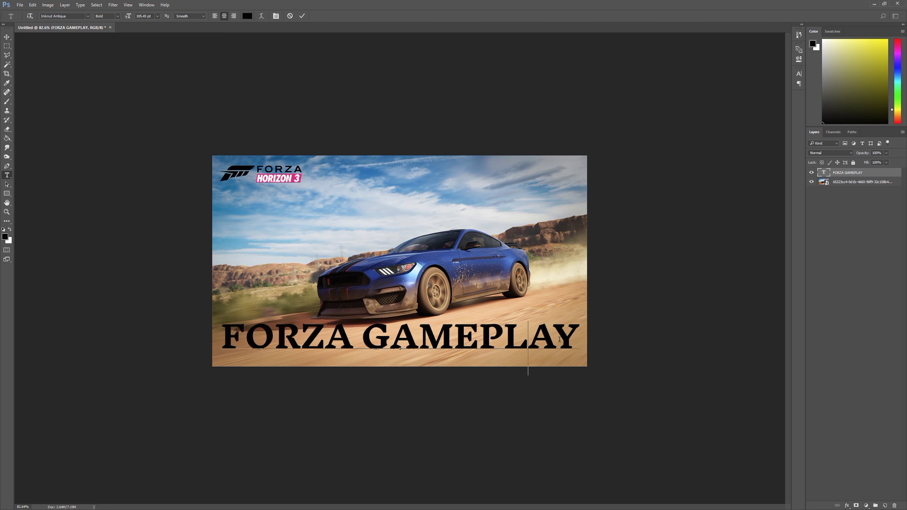
{"action": "key", "text": "ctrl+a"}
{"action": "left_click", "coordinate": [866, 84]}
{"action": "left_click", "coordinate": [888, 40]}
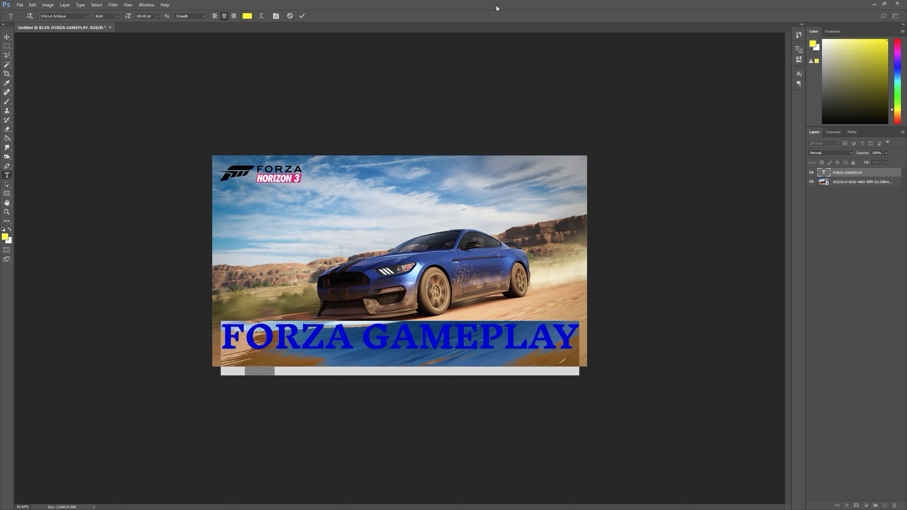
{"action": "left_click", "coordinate": [302, 16]}
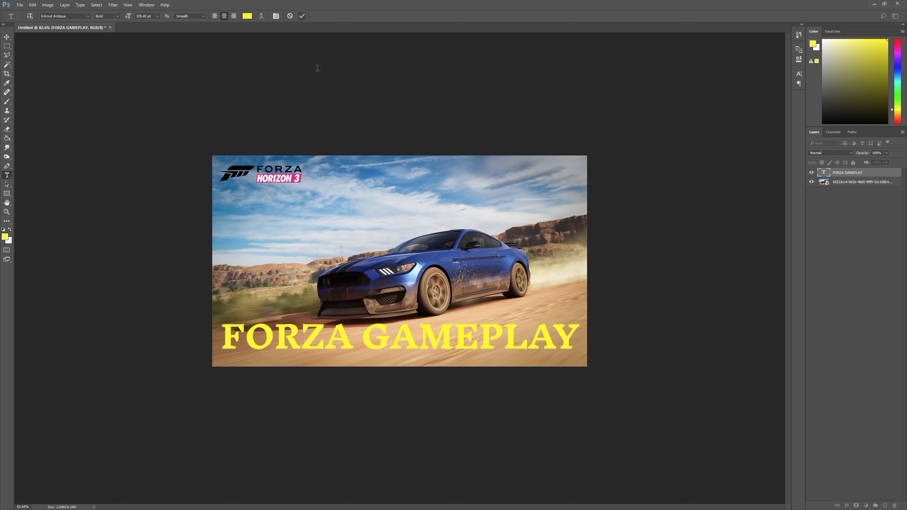
Reset colours to default and make the selected title text white.
{"action": "left_click", "coordinate": [557, 340]}
{"action": "left_click_drag", "start_coordinate": [576, 340], "coordinate": [222, 346]}
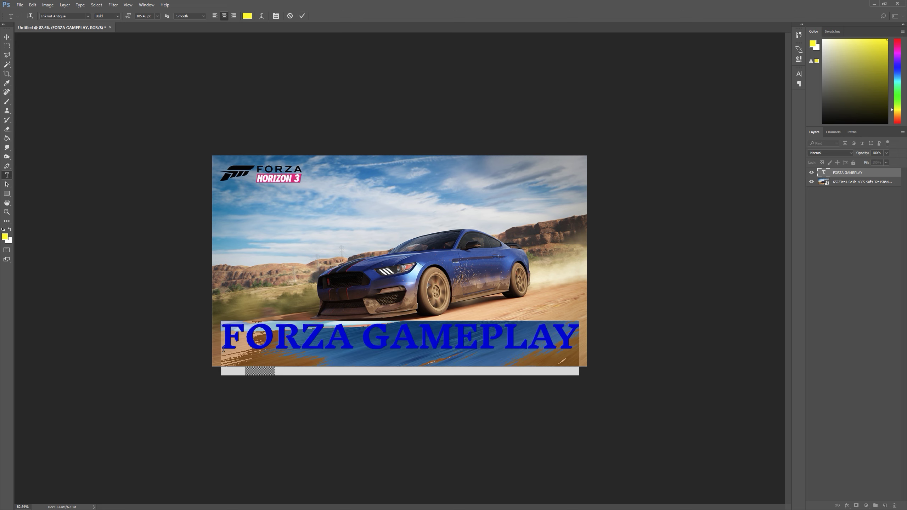
{"action": "left_click", "coordinate": [3, 229]}
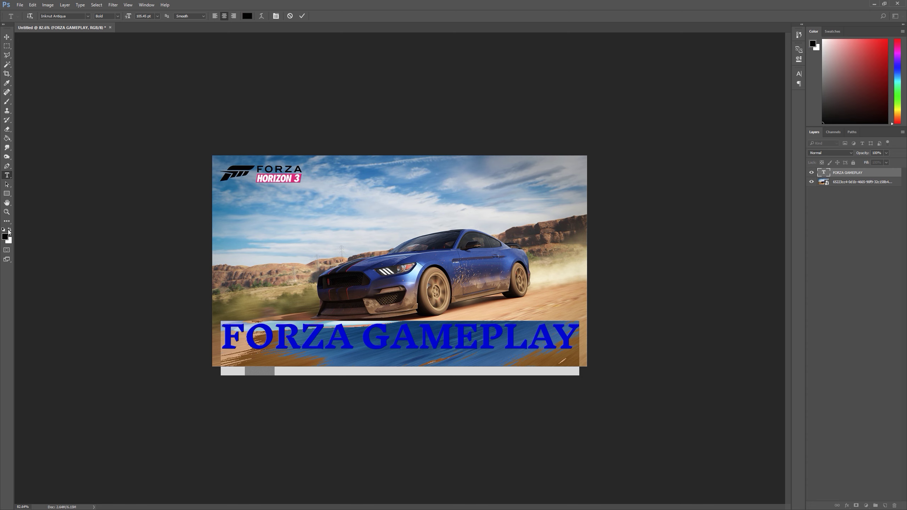
{"action": "left_click", "coordinate": [10, 230]}
{"action": "left_click", "coordinate": [565, 349]}
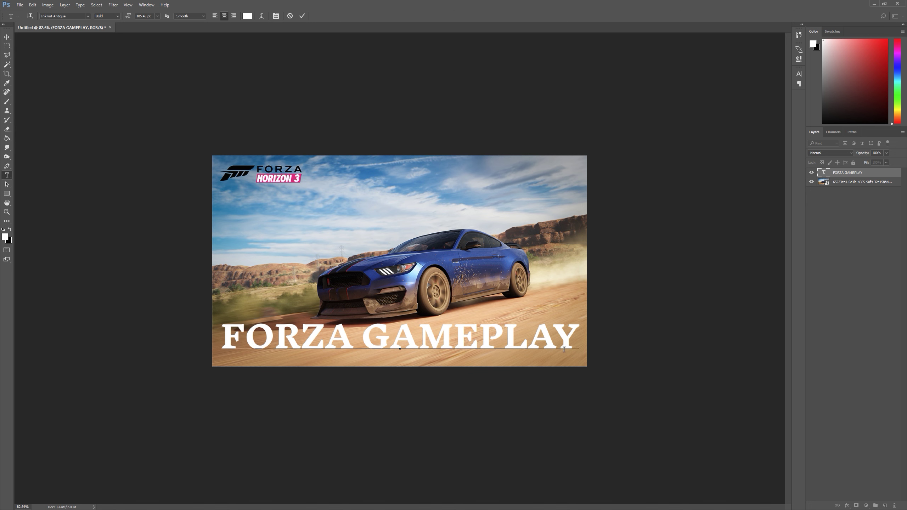
{"action": "left_click_drag", "start_coordinate": [564, 350], "coordinate": [222, 348]}
Try Bebas Neue and Raleway Heavy, then settle on Bebas for the title font.
{"action": "left_click", "coordinate": [88, 17]}
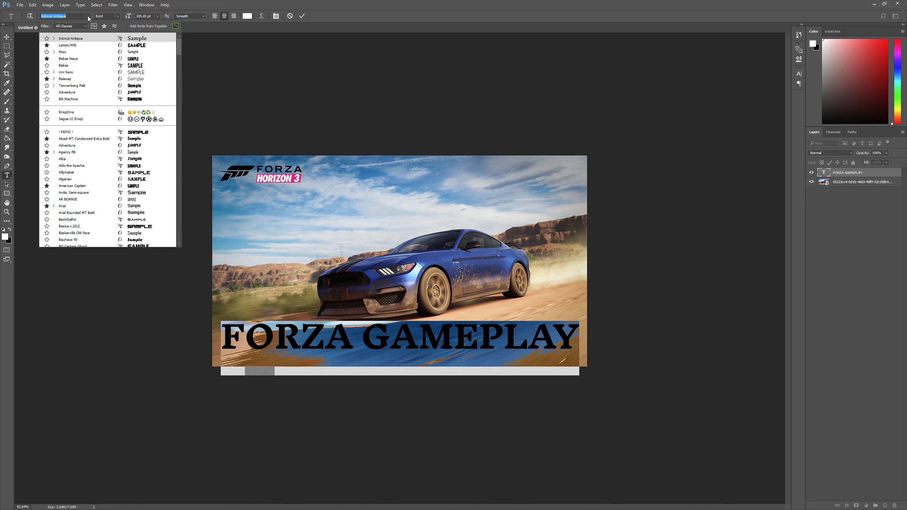
{"action": "left_click", "coordinate": [90, 60]}
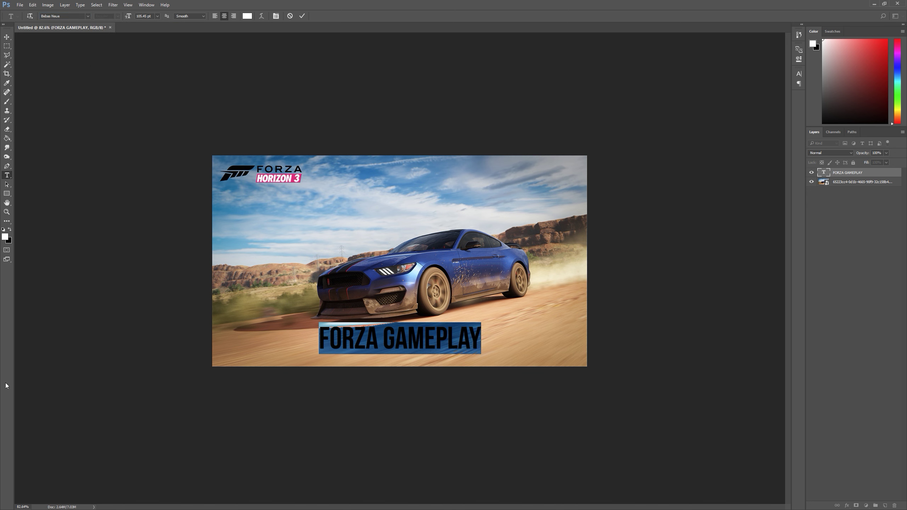
{"action": "left_click", "coordinate": [87, 16]}
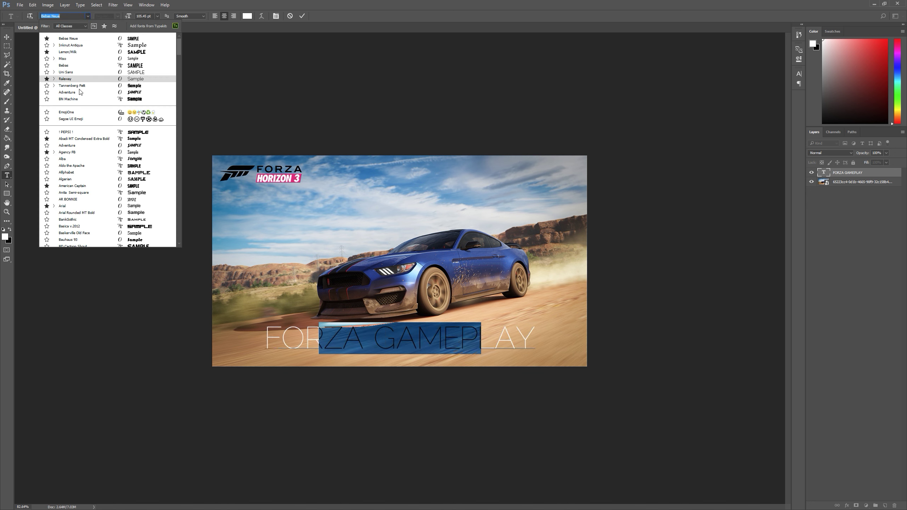
{"action": "left_click", "coordinate": [76, 79]}
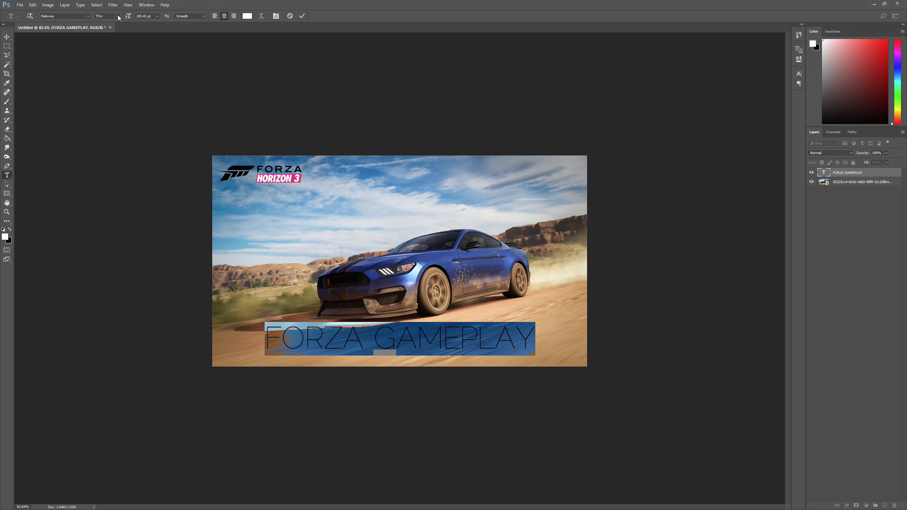
{"action": "left_click", "coordinate": [106, 16]}
{"action": "left_click", "coordinate": [108, 57]}
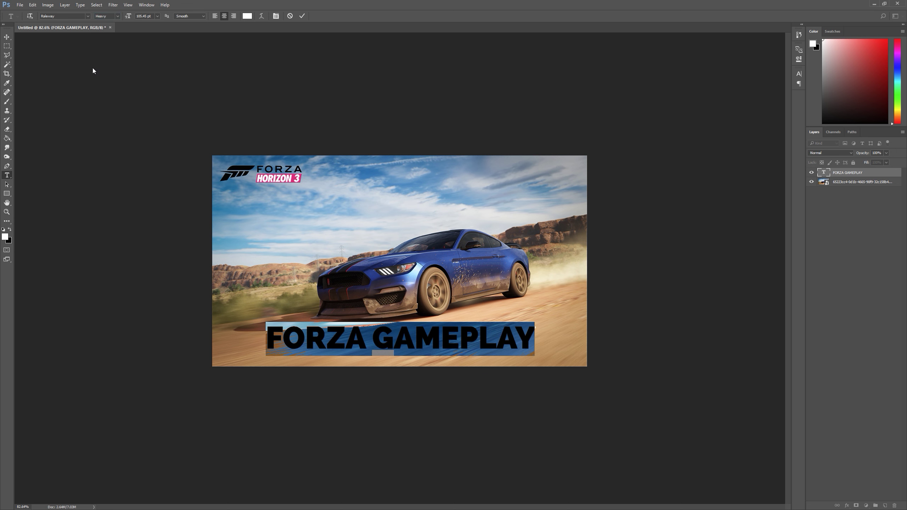
{"action": "left_click", "coordinate": [87, 17]}
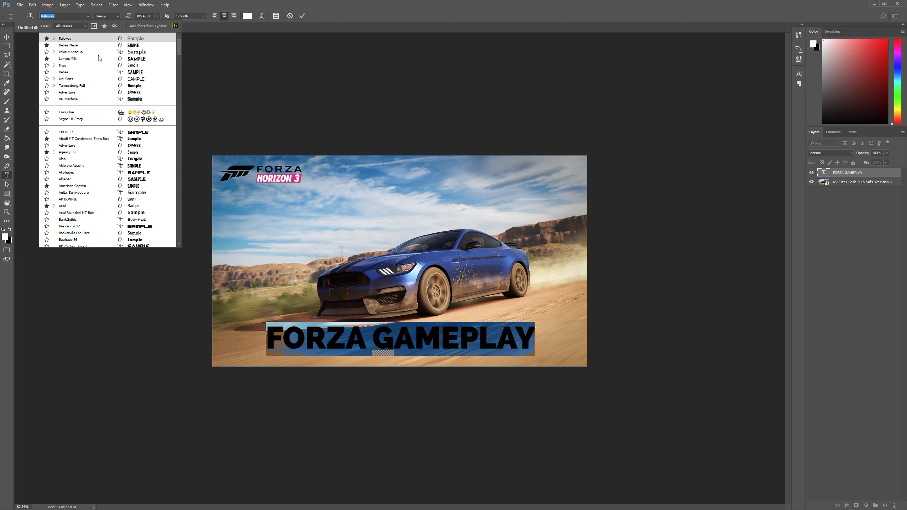
{"action": "left_click", "coordinate": [112, 73]}
{"action": "left_click", "coordinate": [302, 15]}
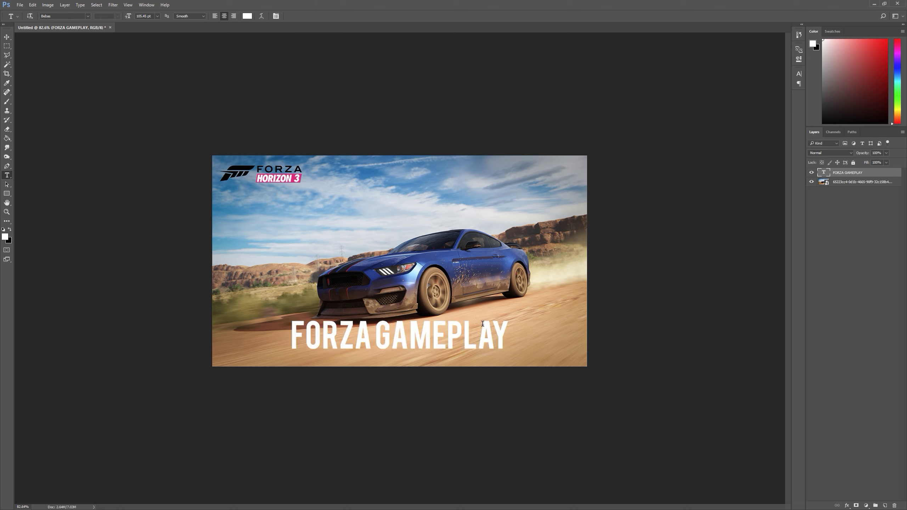
Scale the title up to about 125% and shift it to the right.
{"action": "left_click_drag", "start_coordinate": [507, 339], "coordinate": [291, 335]}
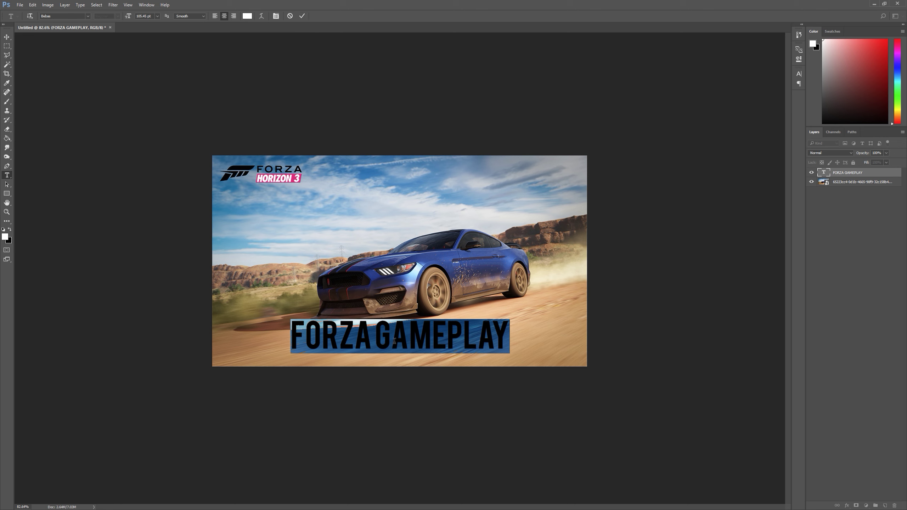
{"action": "left_click", "coordinate": [862, 175]}
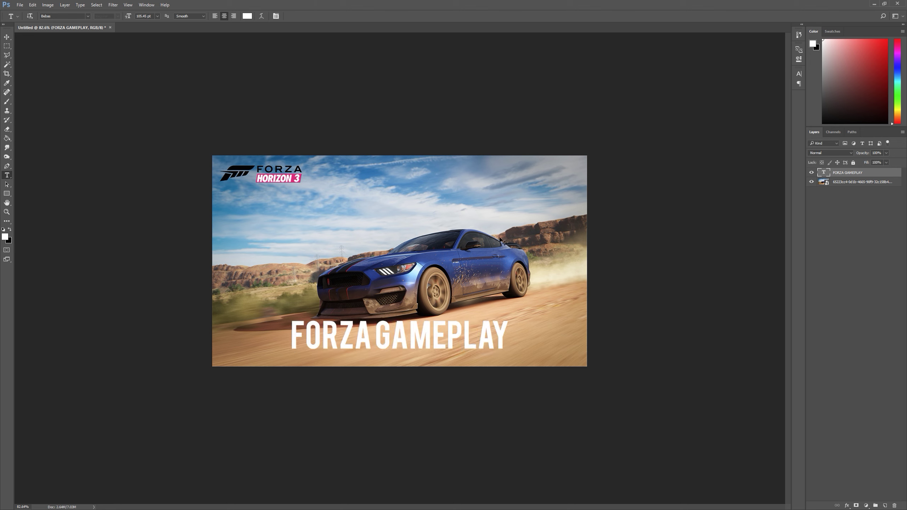
{"action": "key", "text": "ctrl+t"}
{"action": "left_click_drag", "start_coordinate": [509, 320], "coordinate": [543, 333]}
{"action": "key", "text": "Return"}
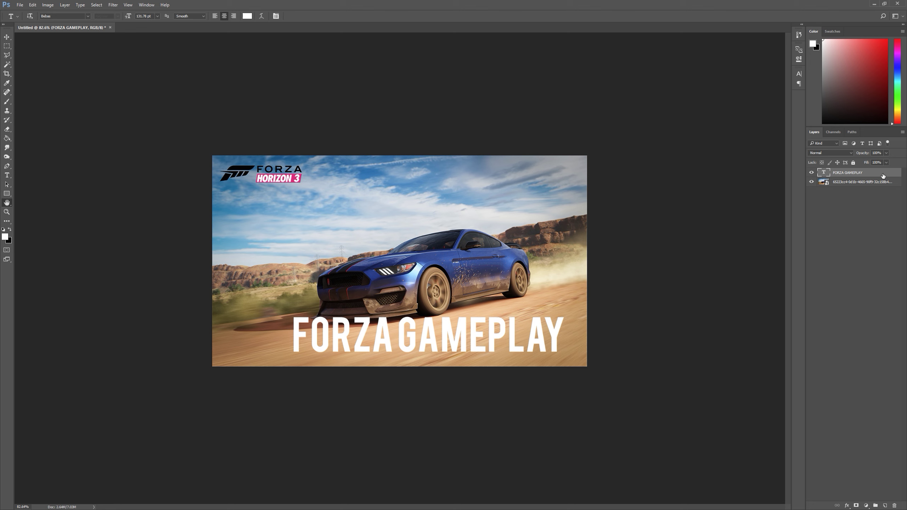
Try a black 000000 stroke on the title, then replace it with a drop shadow.
{"action": "double_click", "coordinate": [880, 175]}
{"action": "left_click", "coordinate": [620, 191]}
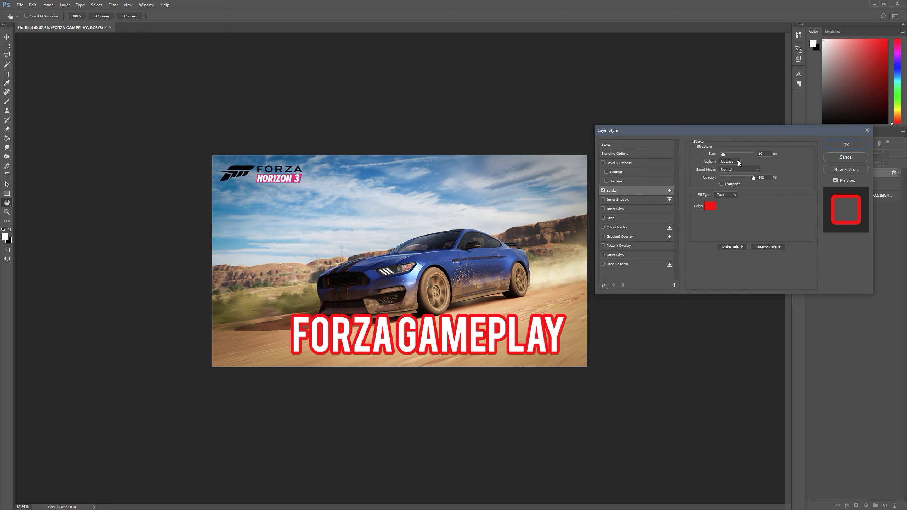
{"action": "left_click", "coordinate": [710, 205]}
{"action": "type", "text": "000000"}
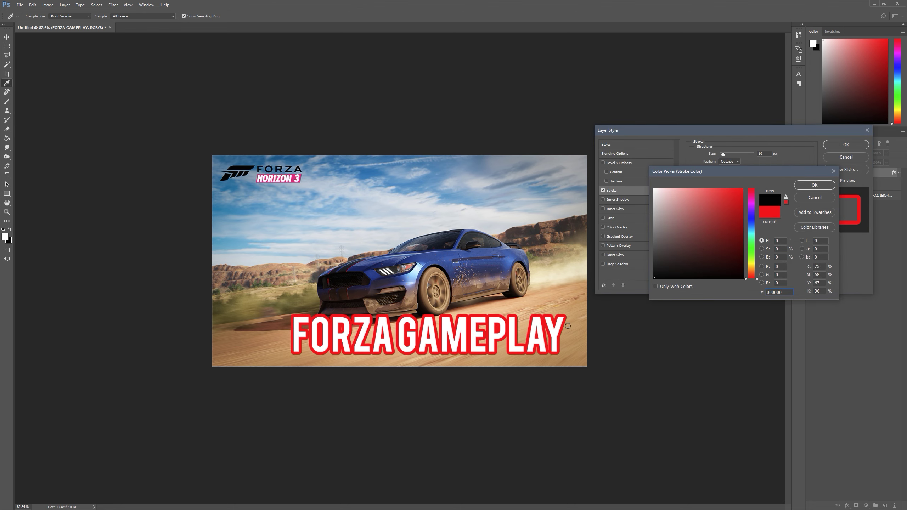
{"action": "left_click", "coordinate": [824, 184]}
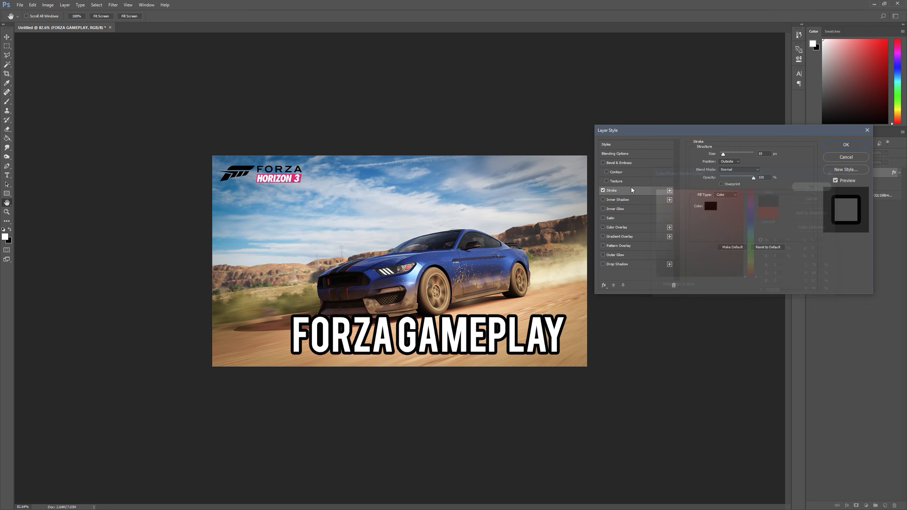
{"action": "left_click", "coordinate": [603, 190]}
{"action": "left_click", "coordinate": [603, 264]}
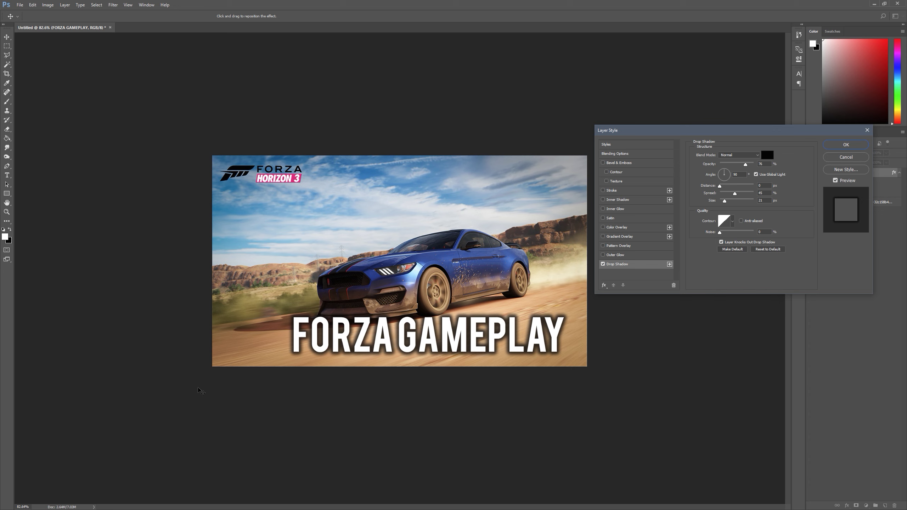
{"action": "left_click", "coordinate": [845, 145]}
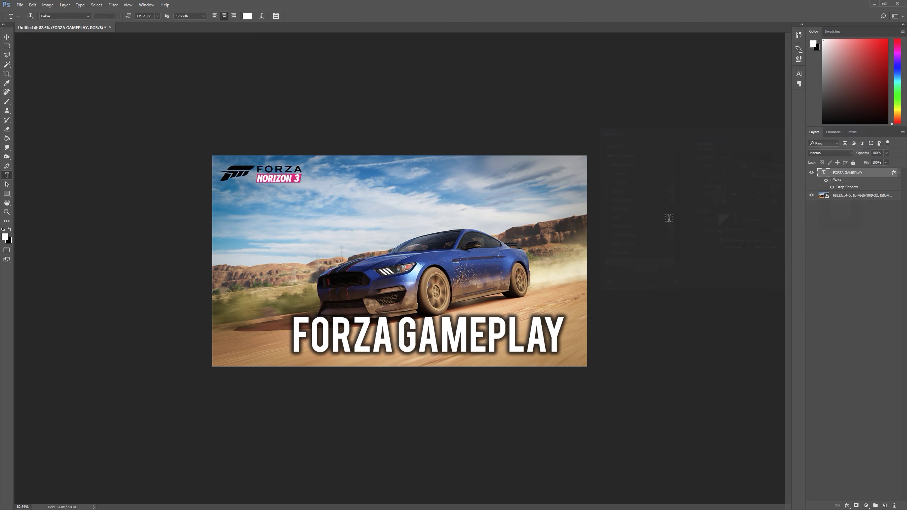
Select the space between FORZA and GAMEPLAY to widen the gap.
{"action": "left_click", "coordinate": [399, 334]}
{"action": "double_click", "coordinate": [398, 335]}
{"action": "left_click_drag", "start_coordinate": [398, 335], "coordinate": [395, 334]}
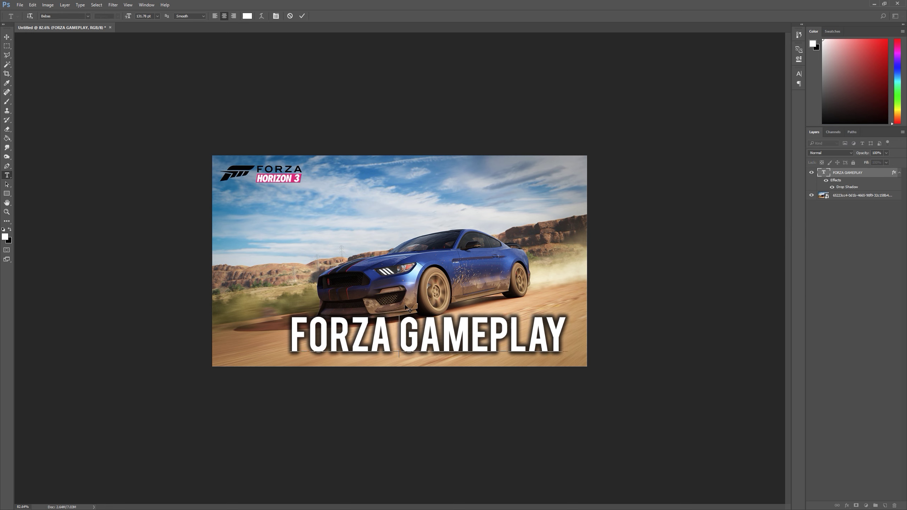
Commit the text, select the car photo layer and rasterize it for Spot Healing.
{"action": "left_click", "coordinate": [302, 16]}
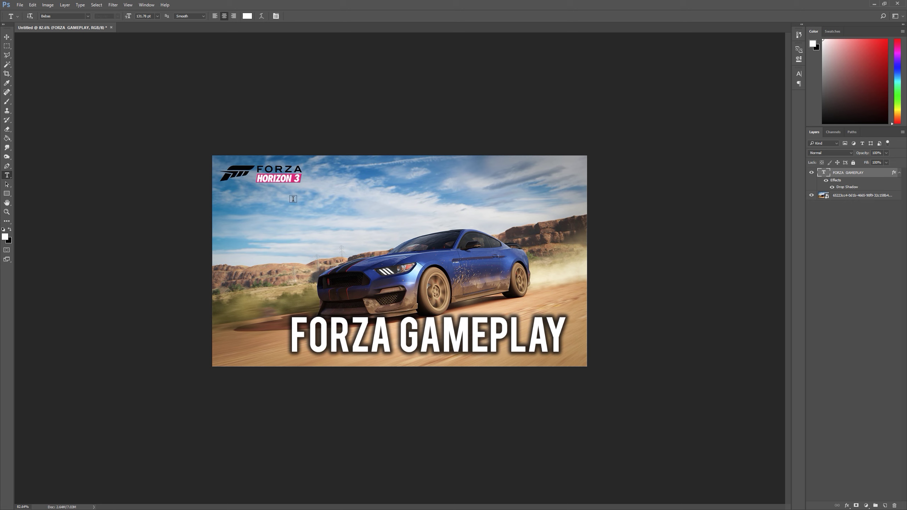
{"action": "left_click", "coordinate": [6, 92]}
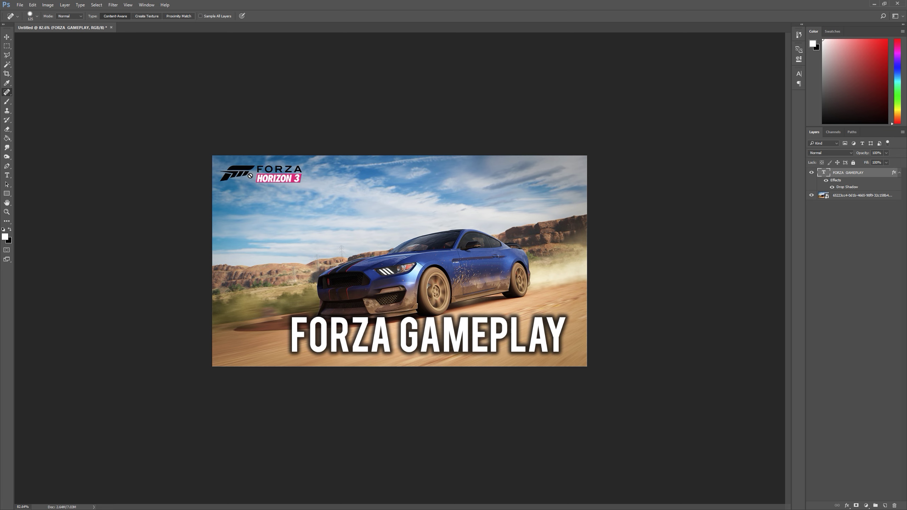
{"action": "key", "text": "alt+bracketleft"}
{"action": "left_click", "coordinate": [472, 219]}
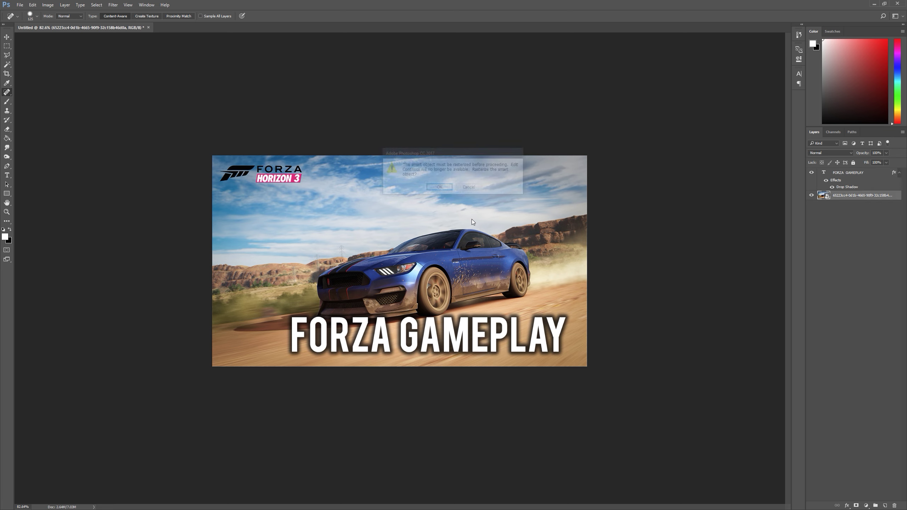
{"action": "left_click", "coordinate": [438, 186]}
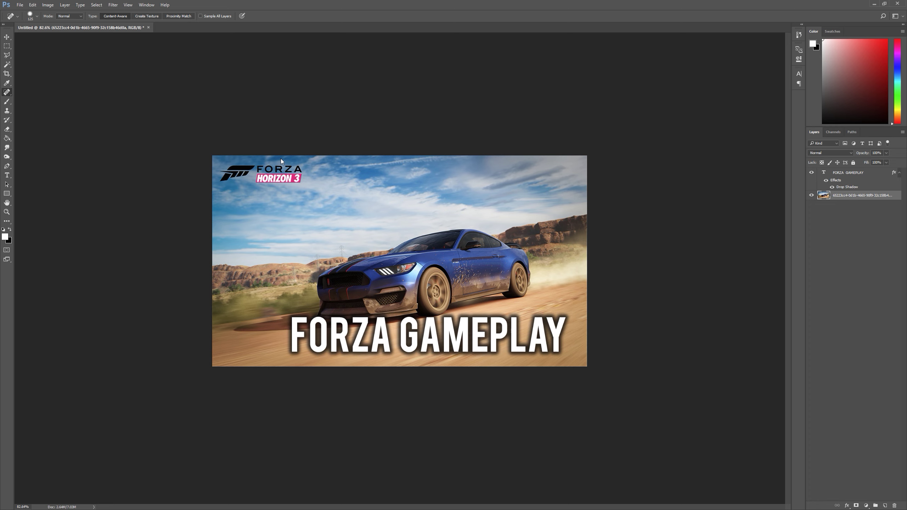
Paint out the Forza Horizon 3 logo in the photo's top-left corner.
{"action": "mouse_move", "coordinate": [282, 159]}
{"action": "left_mouse_down"}
{"action": "mouse_move", "coordinate": [218, 164]}
{"action": "mouse_move", "coordinate": [223, 156]}
{"action": "left_mouse_up"}
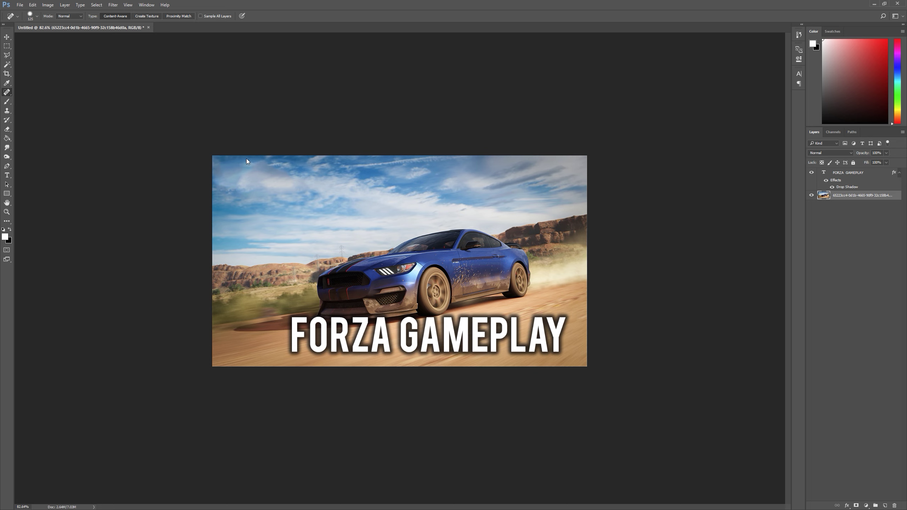
{"action": "scroll", "coordinate": [249, 152], "scroll_direction": "down", "scroll_amount": 8}
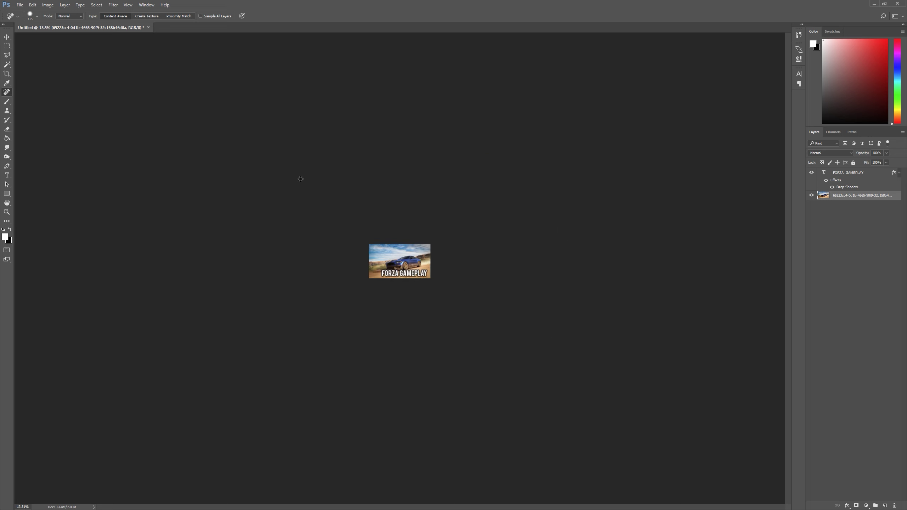
{"action": "scroll", "coordinate": [332, 182], "scroll_direction": "up", "scroll_amount": 3}
{"action": "key", "text": "ctrl+plus"}
{"action": "key", "text": "ctrl+plus"}
{"action": "key", "text": "ctrl+plus"}
{"action": "key", "text": "ctrl+plus"}
{"action": "key", "text": "ctrl+plus"}
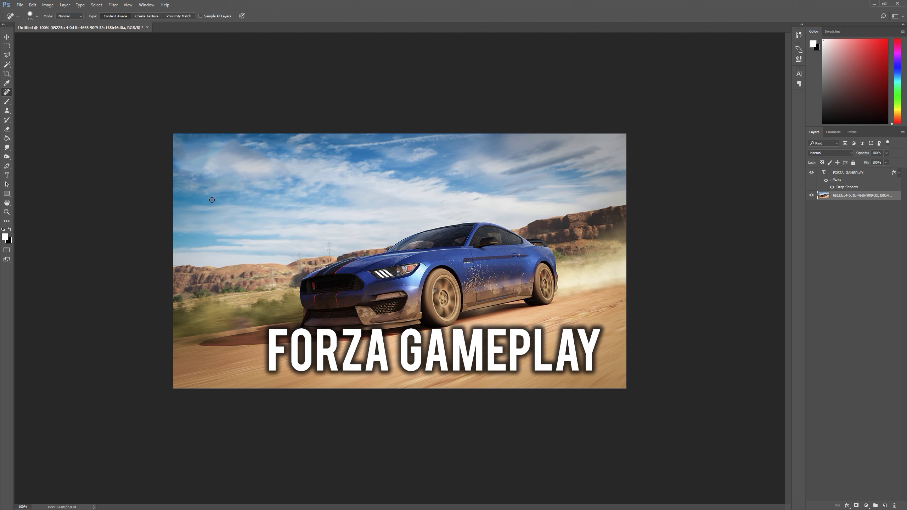
{"action": "key", "text": "ctrl+0"}
Scale the car photo to about 121% and shift it upward.
{"action": "left_click", "coordinate": [7, 37]}
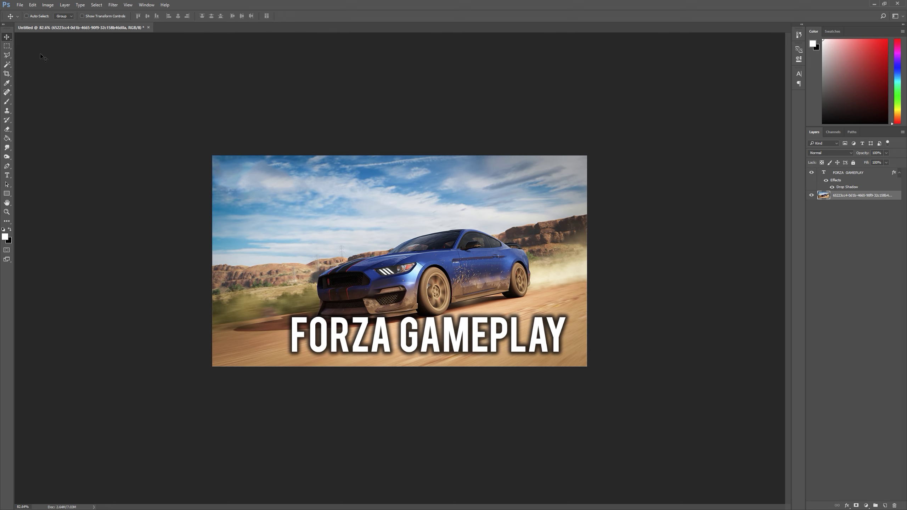
{"action": "key", "text": "ctrl+t"}
{"action": "left_click_drag", "start_coordinate": [213, 157], "coordinate": [116, 96]}
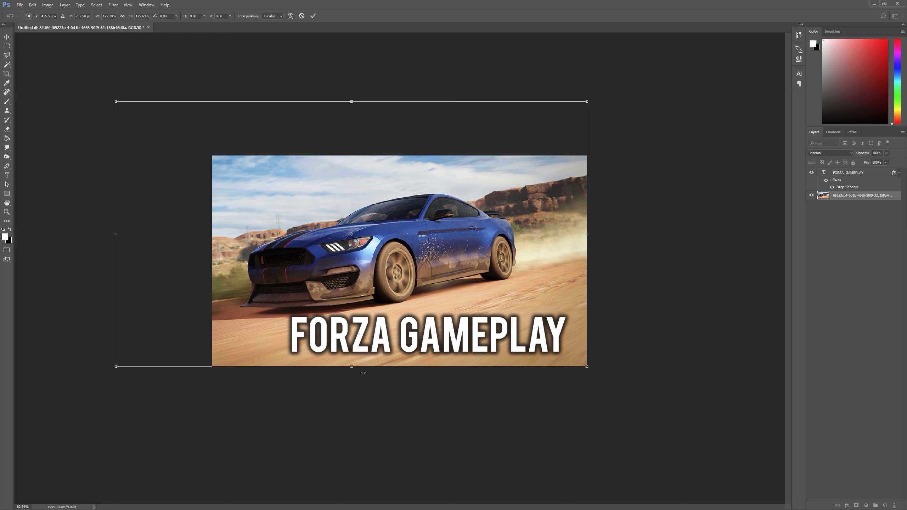
{"action": "left_click_drag", "start_coordinate": [397, 231], "coordinate": [398, 219]}
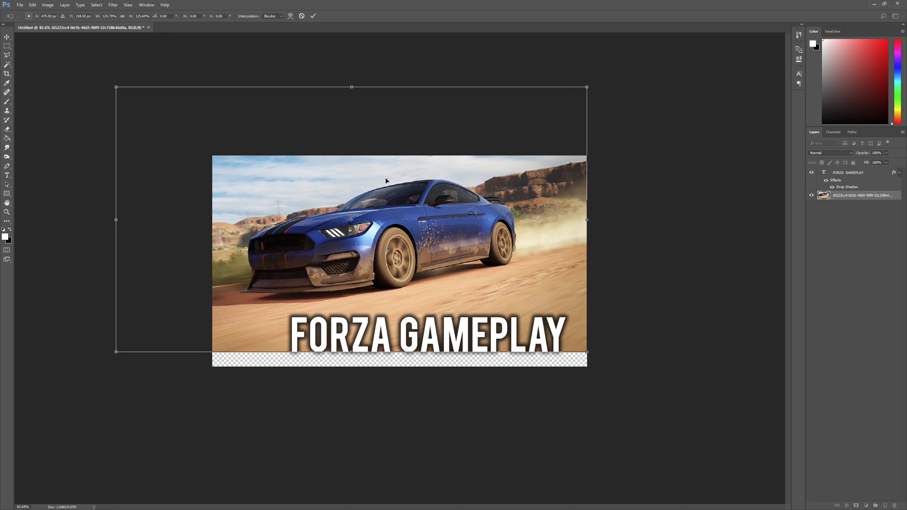
{"action": "left_click", "coordinate": [314, 16]}
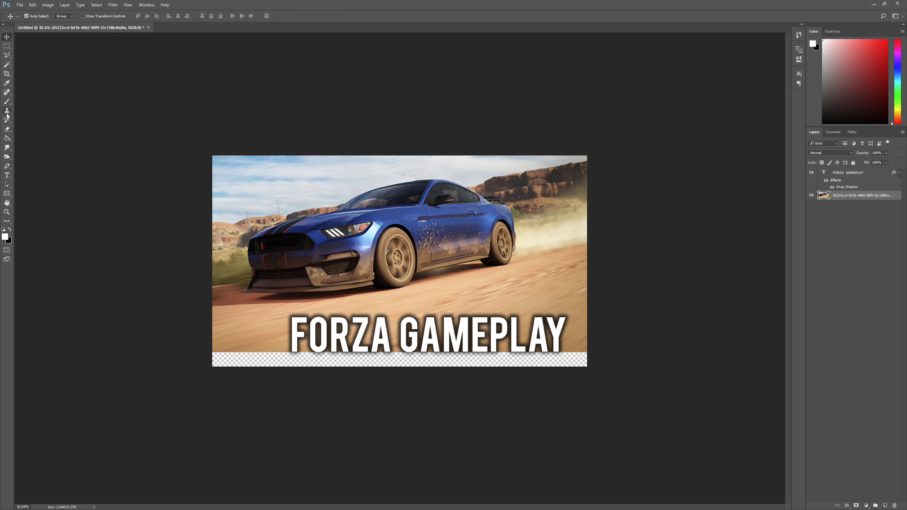
Erase a soft strip along the car photo's bottom edge.
{"action": "left_click", "coordinate": [7, 129]}
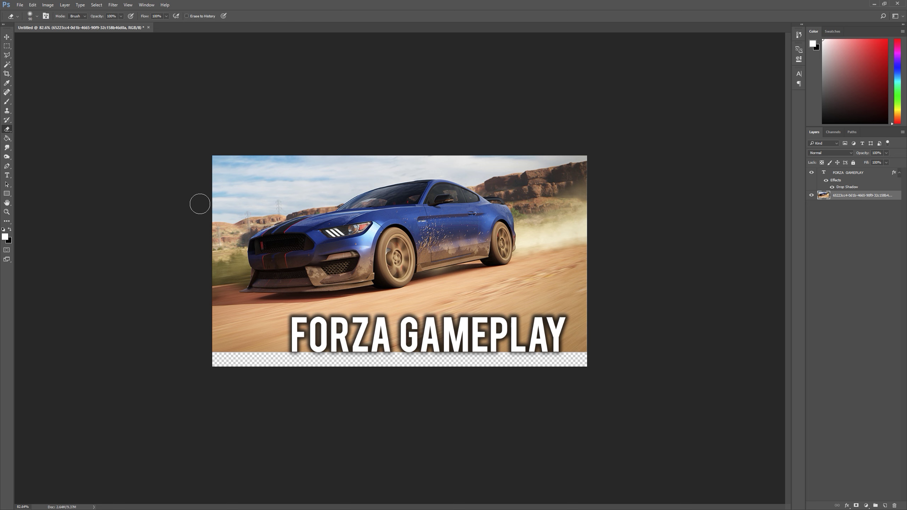
{"action": "right_click", "coordinate": [321, 255]}
{"action": "key", "text": "Escape"}
{"action": "left_click_drag", "start_coordinate": [203, 355], "coordinate": [602, 351]}
Duplicate the car photo layer and move the copy down to fill the bottom gap.
{"action": "left_click", "coordinate": [825, 189]}
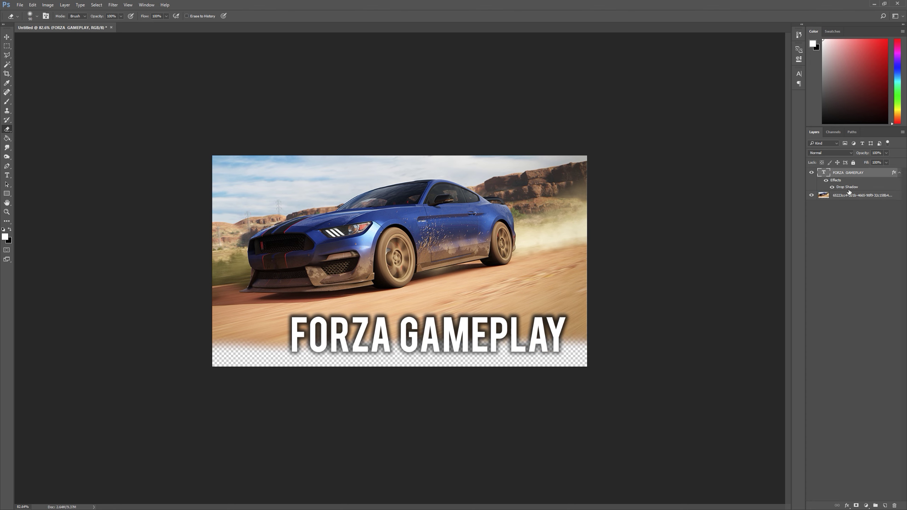
{"action": "left_click", "coordinate": [848, 195]}
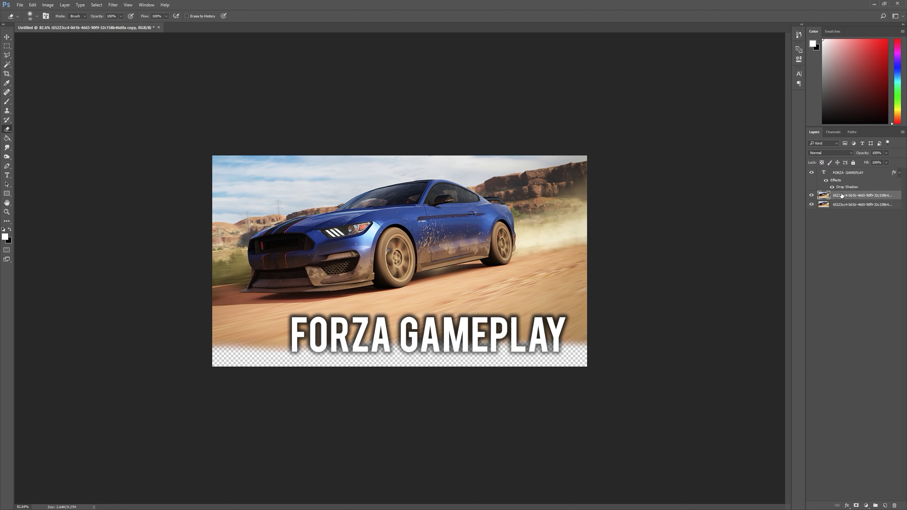
{"action": "key", "text": "ctrl+j"}
{"action": "key", "text": "ctrl+t"}
{"action": "left_click_drag", "start_coordinate": [433, 308], "coordinate": [443, 334]}
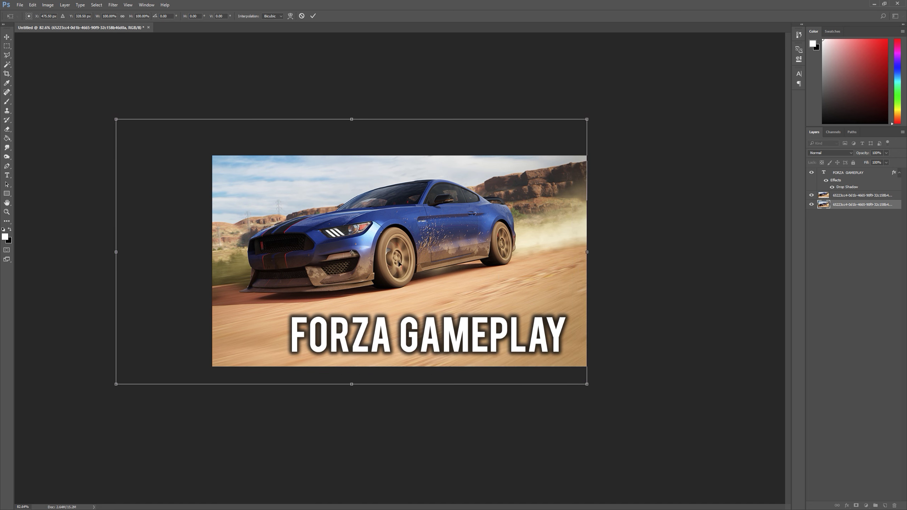
{"action": "left_click", "coordinate": [313, 15]}
{"action": "key", "text": "e"}
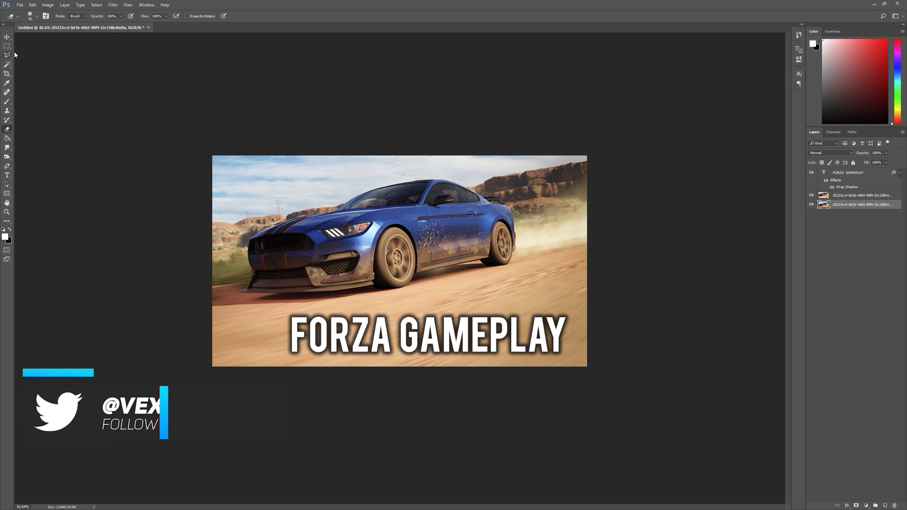
Scale the FORZA GAMEPLAY text layer up to about 109%.
{"action": "key", "text": "v"}
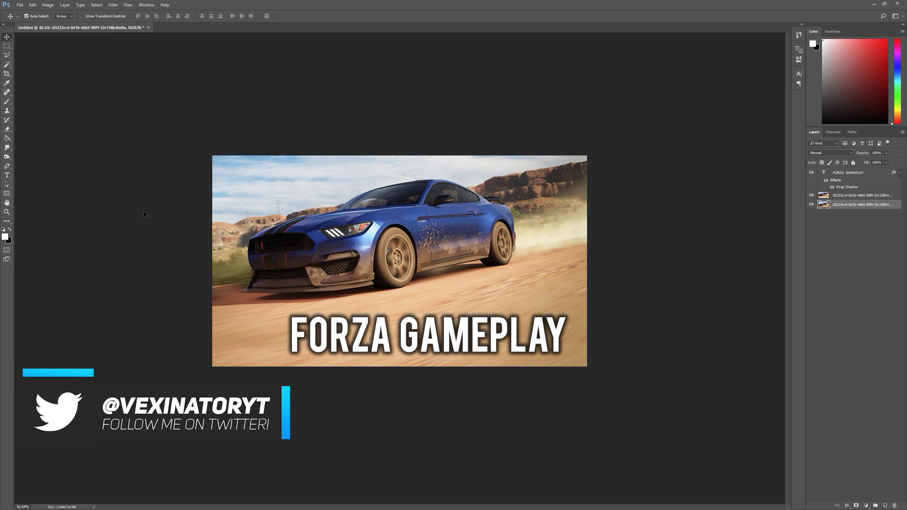
{"action": "left_click", "coordinate": [867, 173]}
{"action": "key", "text": "ctrl+t"}
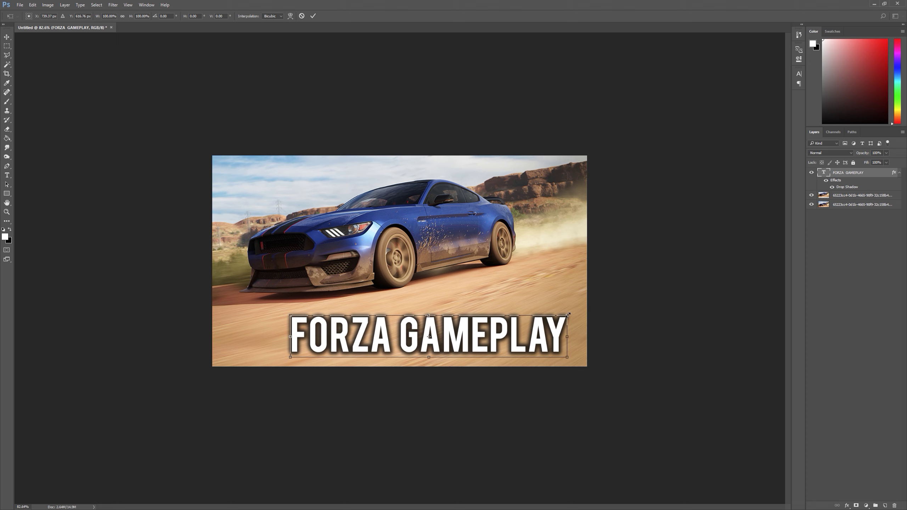
{"action": "mouse_move", "coordinate": [569, 314]}
{"action": "left_mouse_down"}
{"action": "mouse_move", "coordinate": [593, 299]}
{"action": "mouse_move", "coordinate": [581, 313]}
{"action": "left_mouse_up"}
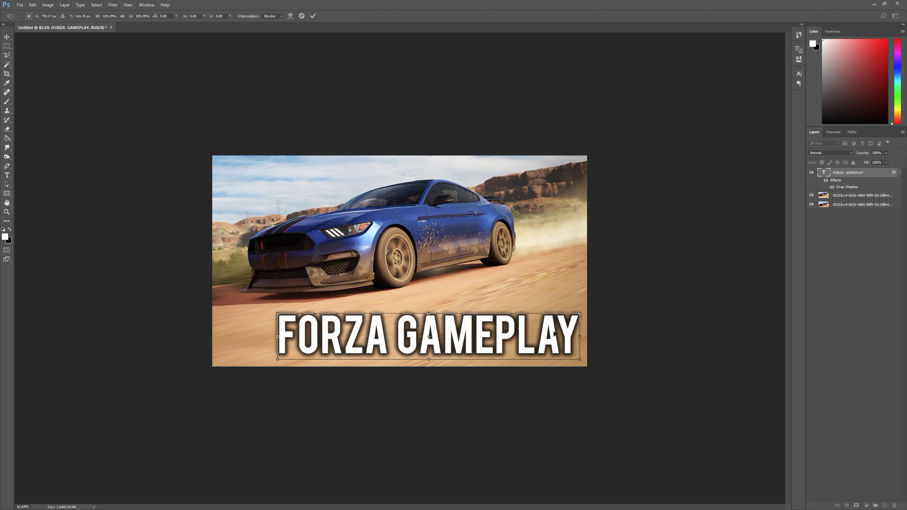
{"action": "key", "text": "Return"}
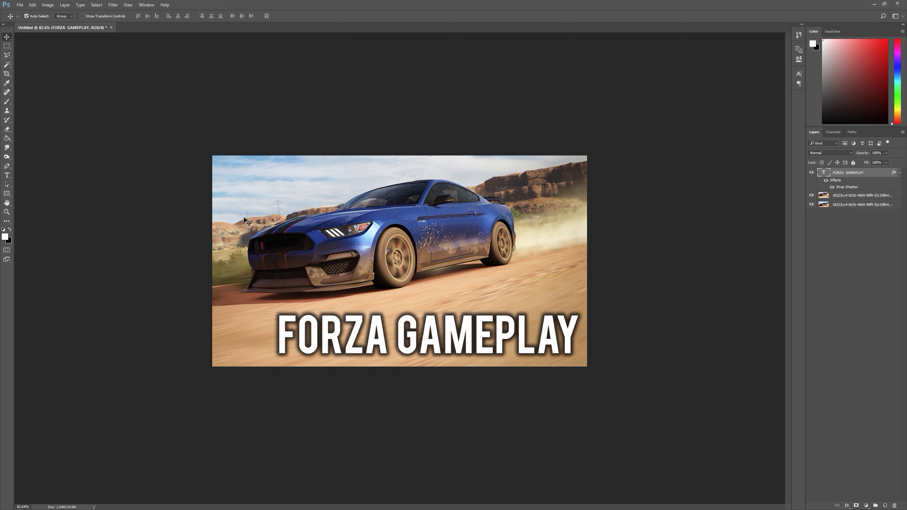
{"action": "left_click", "coordinate": [840, 197]}
{"action": "left_click", "coordinate": [899, 172]}
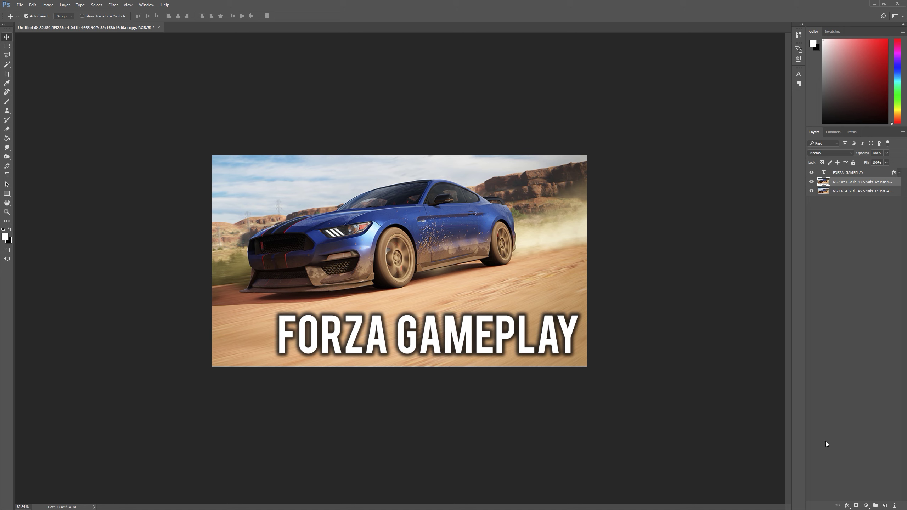
Add a Brightness/Contrast layer with Auto values, then raise brightness to about 23.
{"action": "left_click", "coordinate": [865, 504]}
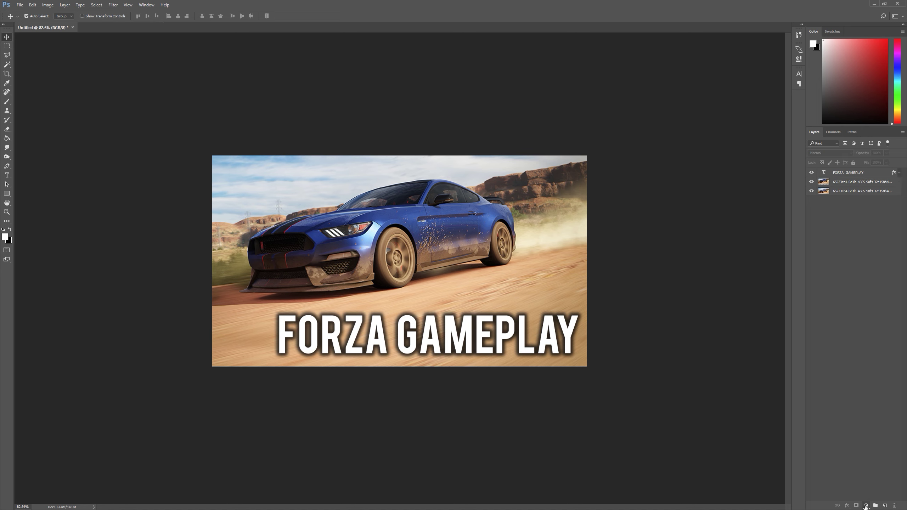
{"action": "left_click", "coordinate": [866, 506]}
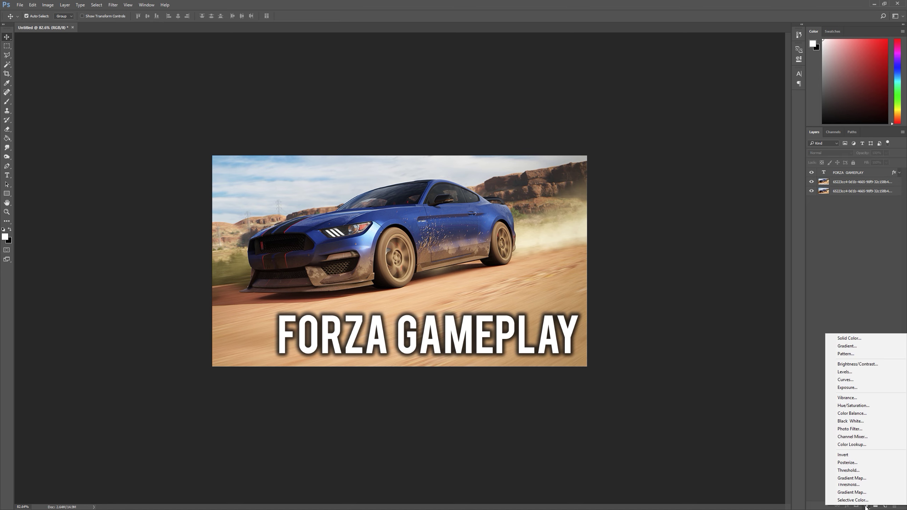
{"action": "left_click", "coordinate": [871, 365]}
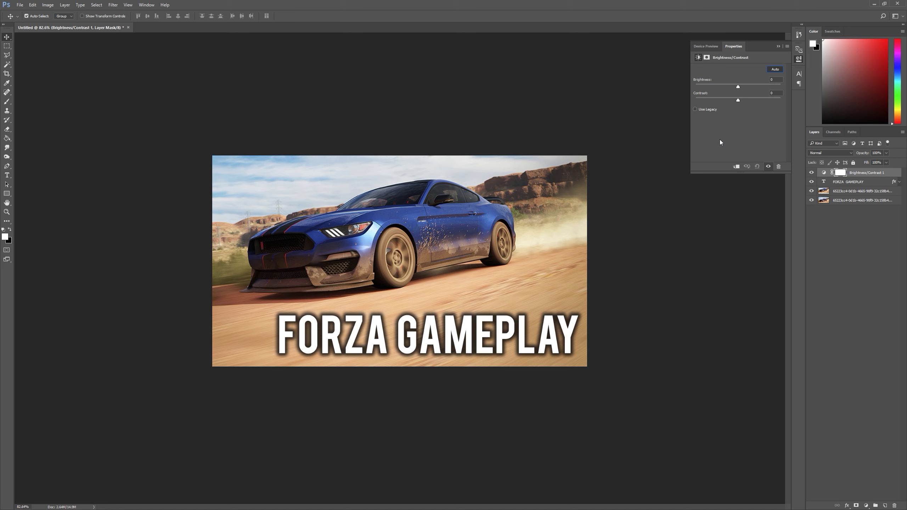
{"action": "key", "text": "Return"}
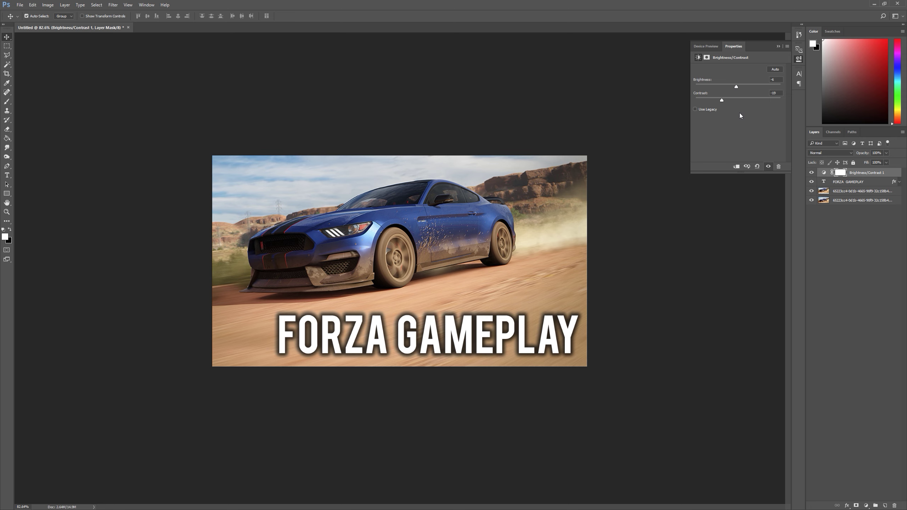
{"action": "left_click_drag", "start_coordinate": [736, 86], "coordinate": [748, 86]}
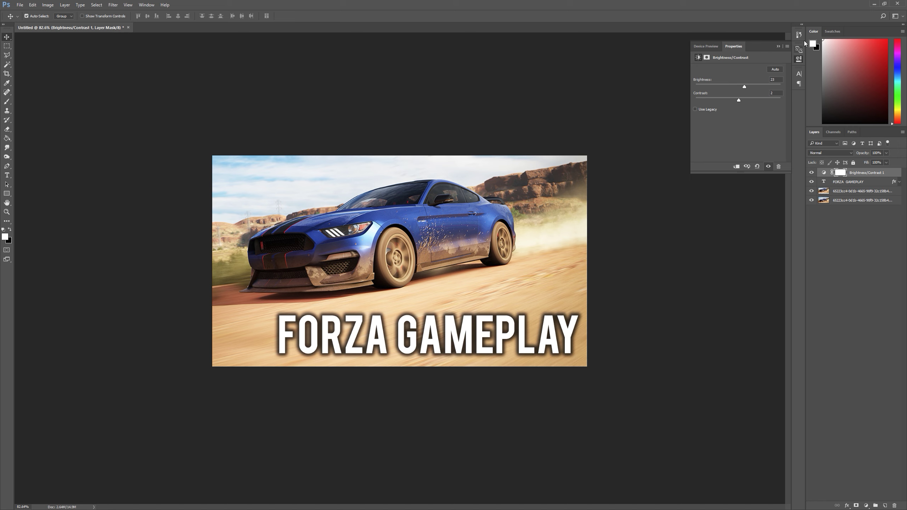
Add a Hue/Saturation adjustment layer and boost saturation by about +15.
{"action": "left_click", "coordinate": [800, 59]}
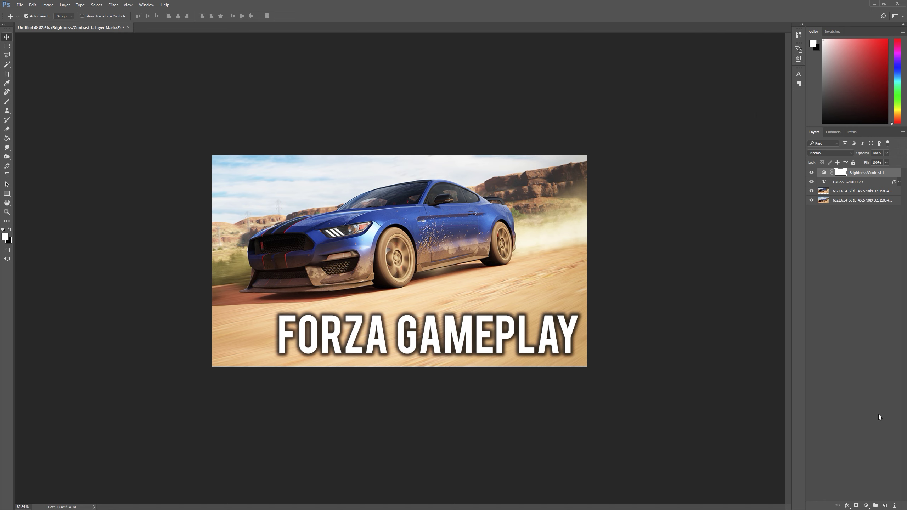
{"action": "left_click", "coordinate": [866, 506]}
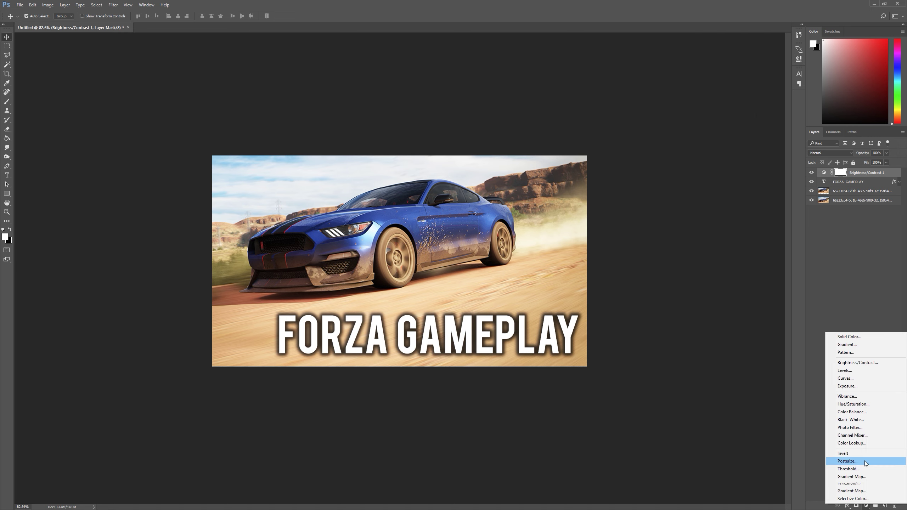
{"action": "left_click", "coordinate": [854, 404]}
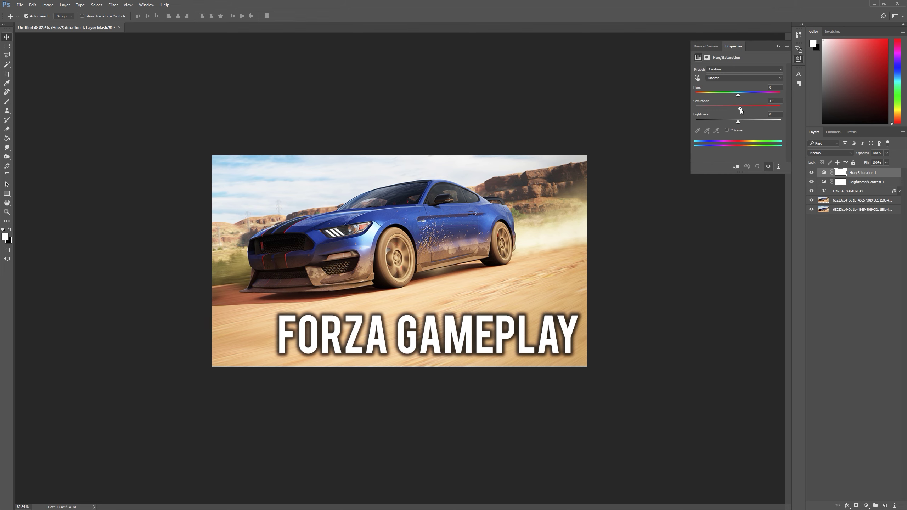
{"action": "mouse_move", "coordinate": [742, 107]}
{"action": "left_mouse_down"}
{"action": "mouse_move", "coordinate": [787, 106]}
{"action": "mouse_move", "coordinate": [719, 109]}
{"action": "mouse_move", "coordinate": [759, 108]}
{"action": "mouse_move", "coordinate": [719, 105]}
{"action": "mouse_move", "coordinate": [745, 106]}
{"action": "left_mouse_up"}
{"action": "left_click", "coordinate": [779, 47]}
{"action": "left_click", "coordinate": [859, 183]}
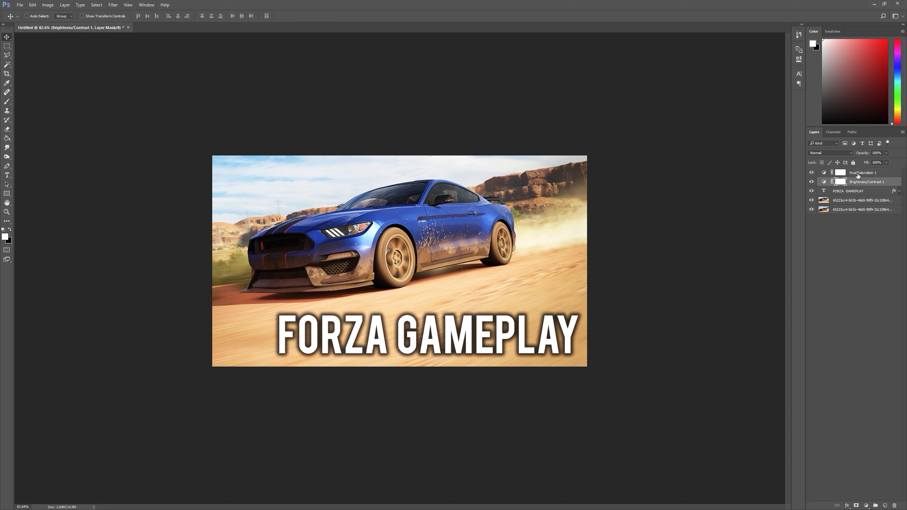
{"action": "left_click", "coordinate": [858, 174], "text": "shift"}
{"action": "key", "text": "Delete"}
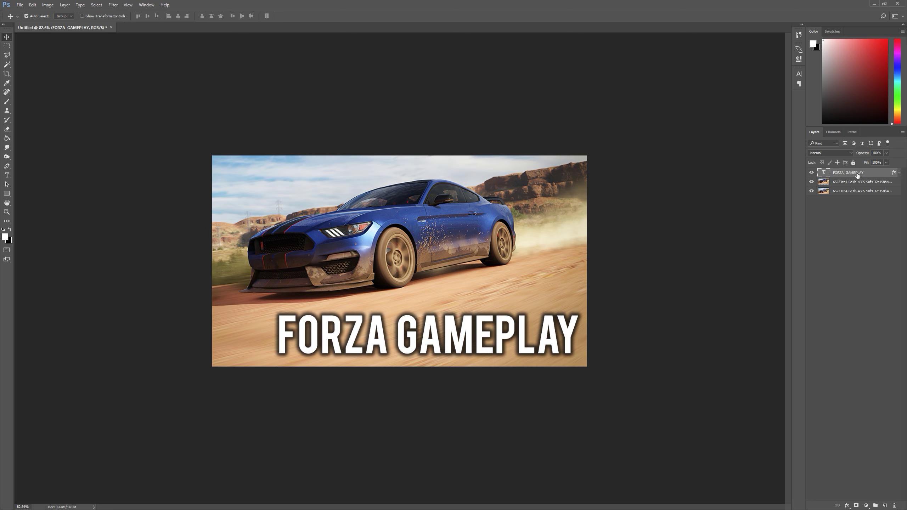
{"action": "key", "text": "ctrl+z"}
{"action": "key", "text": "ctrl+z"}
{"action": "key", "text": "ctrl+z"}
{"action": "key", "text": "ctrl+z"}
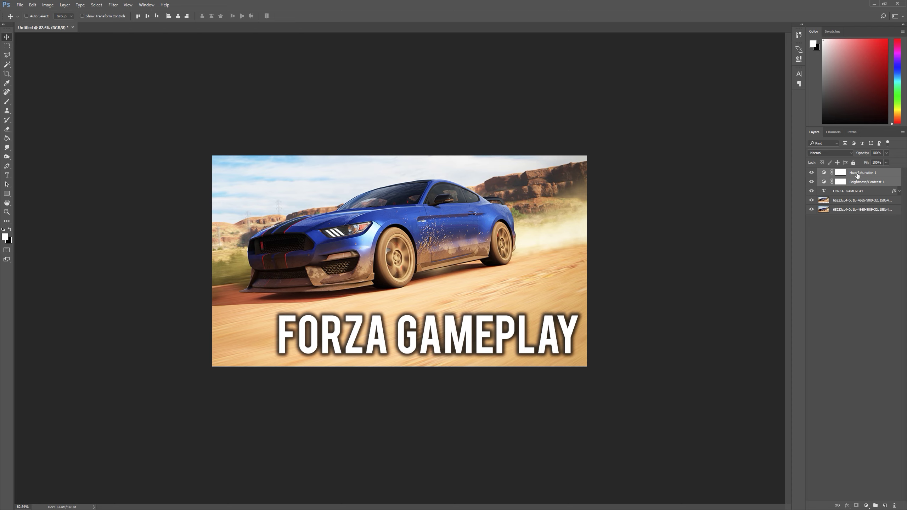
{"action": "key", "text": "ctrl+z"}
{"action": "scroll", "coordinate": [592, 173], "scroll_direction": "down", "scroll_amount": 10}
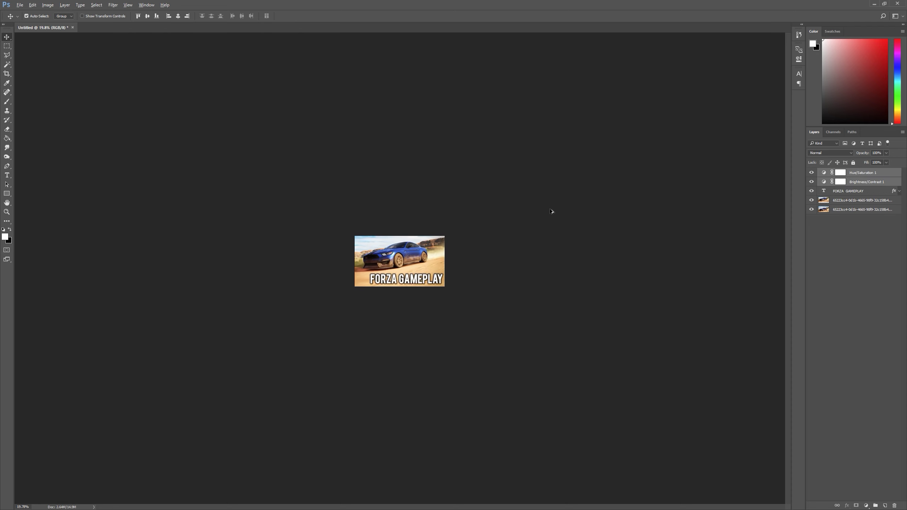
{"action": "key", "text": "ctrl+z"}
{"action": "key", "text": "ctrl+z"}
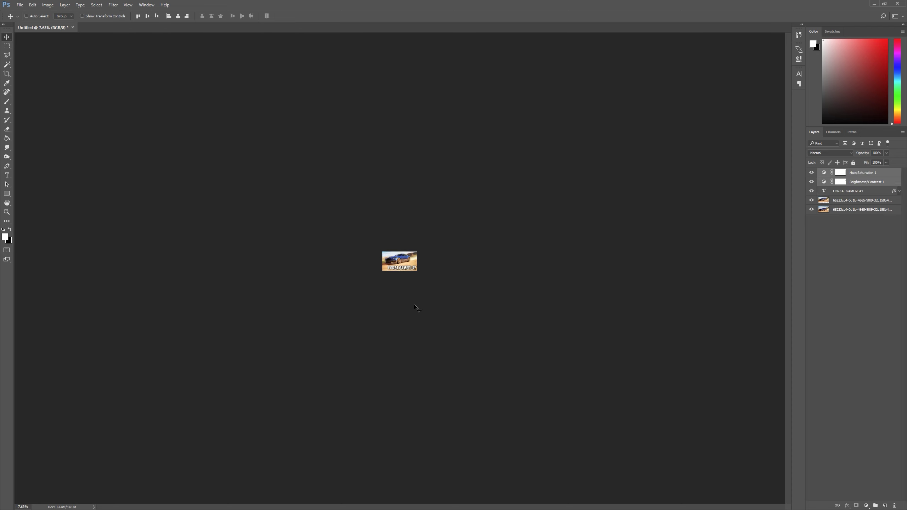
{"action": "key", "text": "ctrl+z"}
{"action": "key", "text": "ctrl+z"}
{"action": "scroll", "coordinate": [414, 307], "scroll_direction": "up", "scroll_amount": 9}
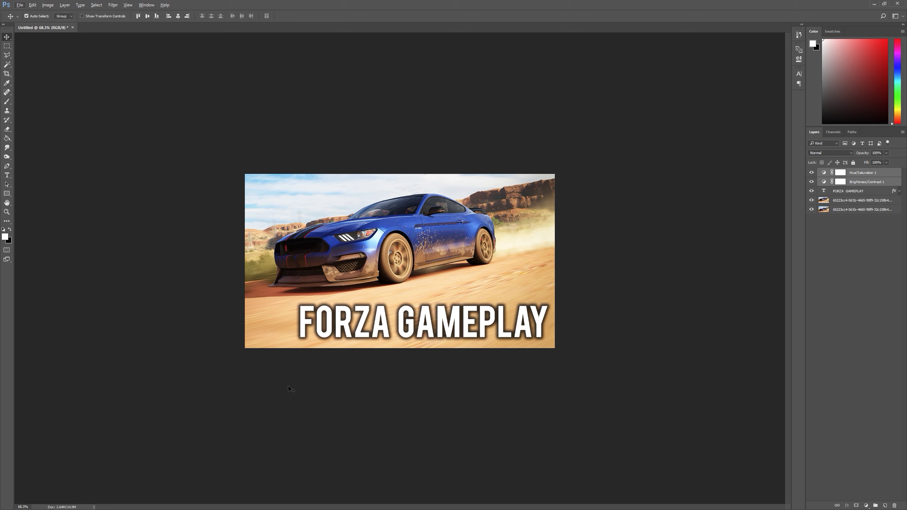
Merge the two car image layers and copy the full canvas onto a new Layer 1.
{"action": "left_click", "coordinate": [859, 203]}
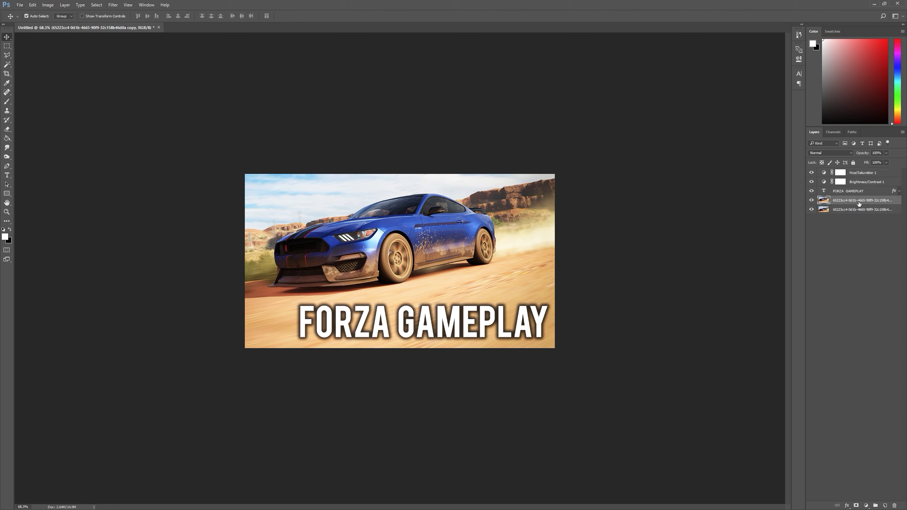
{"action": "right_click", "coordinate": [860, 202]}
{"action": "left_click", "coordinate": [800, 414]}
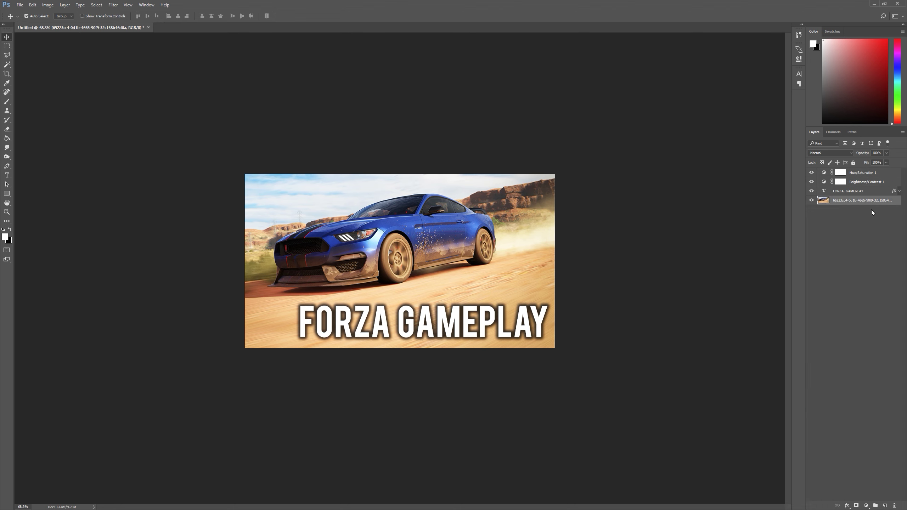
{"action": "left_click", "coordinate": [7, 45]}
{"action": "key", "text": "ctrl+a"}
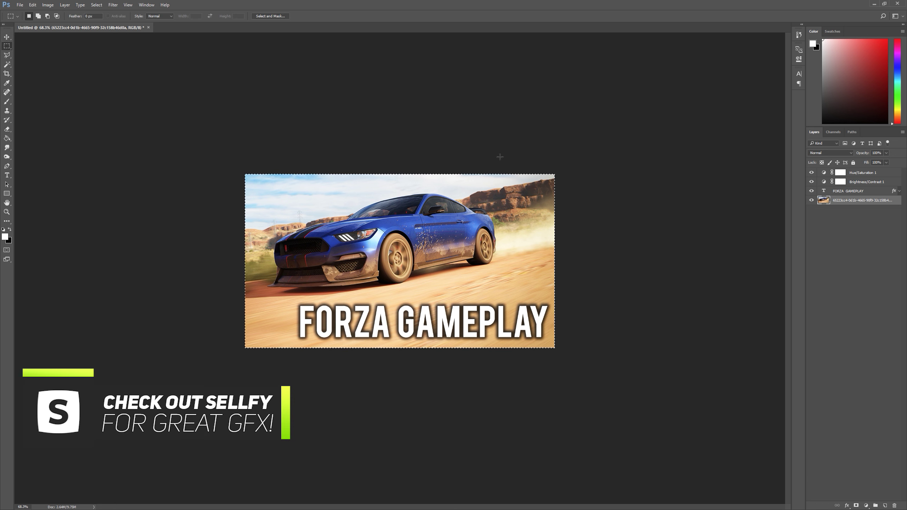
{"action": "key", "text": "ctrl+j"}
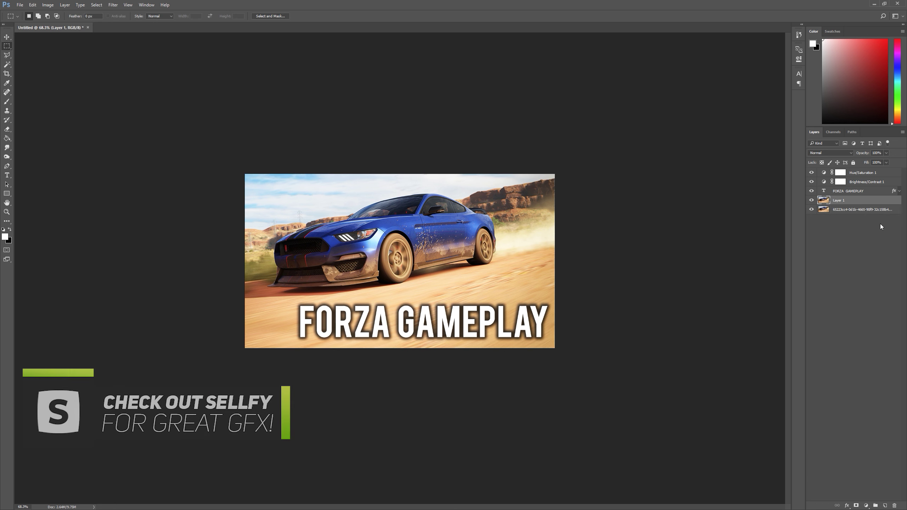
Delete the original bottom image layer, undoing an accidental photo move.
{"action": "left_click", "coordinate": [856, 208]}
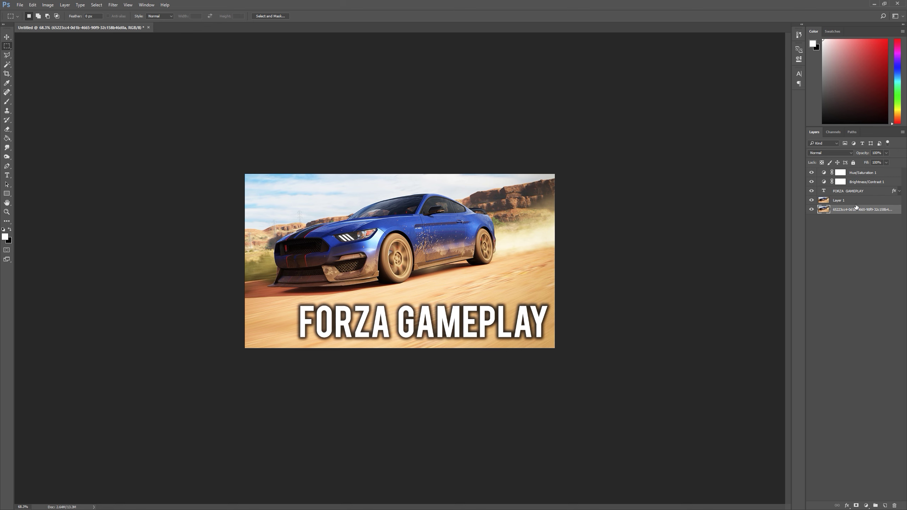
{"action": "key", "text": "Delete"}
{"action": "key", "text": "v"}
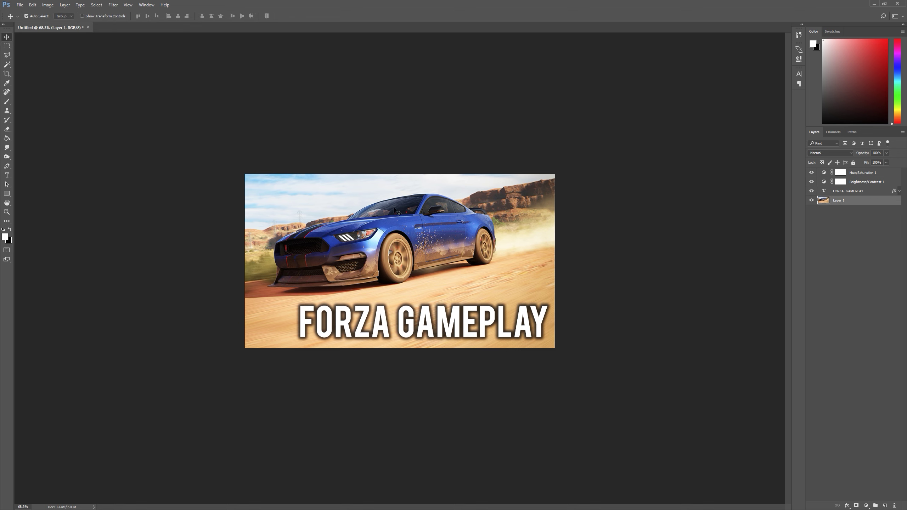
{"action": "left_click_drag", "start_coordinate": [396, 211], "coordinate": [426, 225]}
{"action": "key", "text": "ctrl+z"}
Scale the car photo on Layer 1 down to about 95–96%.
{"action": "key", "text": "ctrl+t"}
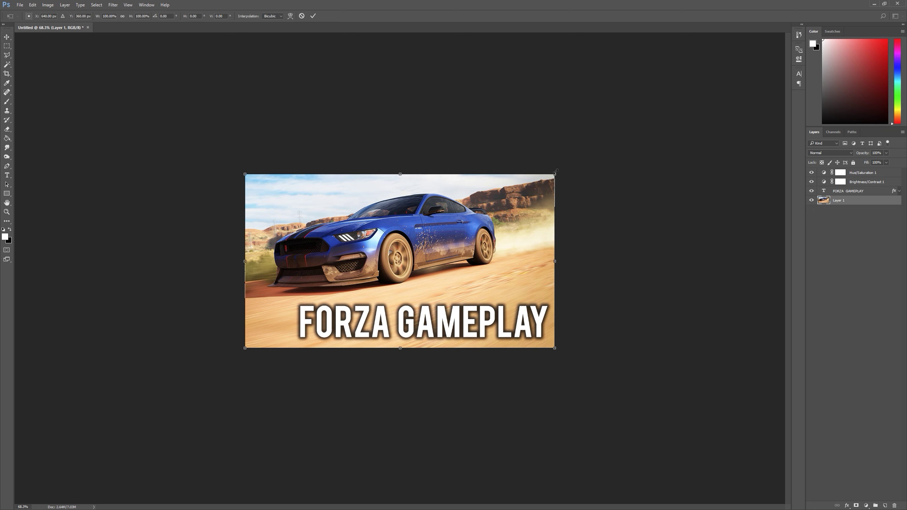
{"action": "left_click_drag", "start_coordinate": [556, 172], "coordinate": [548, 175]}
{"action": "left_click_drag", "start_coordinate": [549, 261], "coordinate": [551, 262]}
{"action": "left_click", "coordinate": [312, 16]}
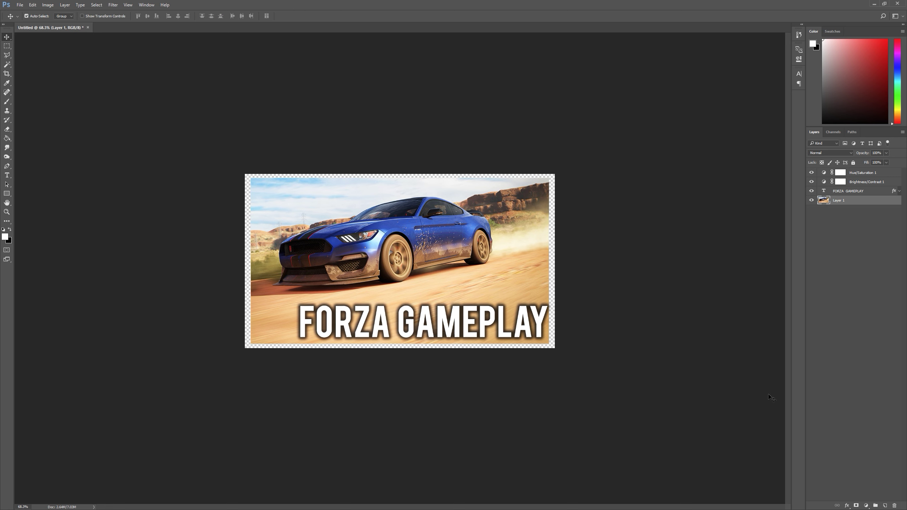
Add Layer 2 beneath the photo and Paint Bucket fill the margin light blue.
{"action": "left_click", "coordinate": [879, 506]}
{"action": "left_click_drag", "start_coordinate": [843, 200], "coordinate": [838, 216]}
{"action": "left_click", "coordinate": [7, 138]}
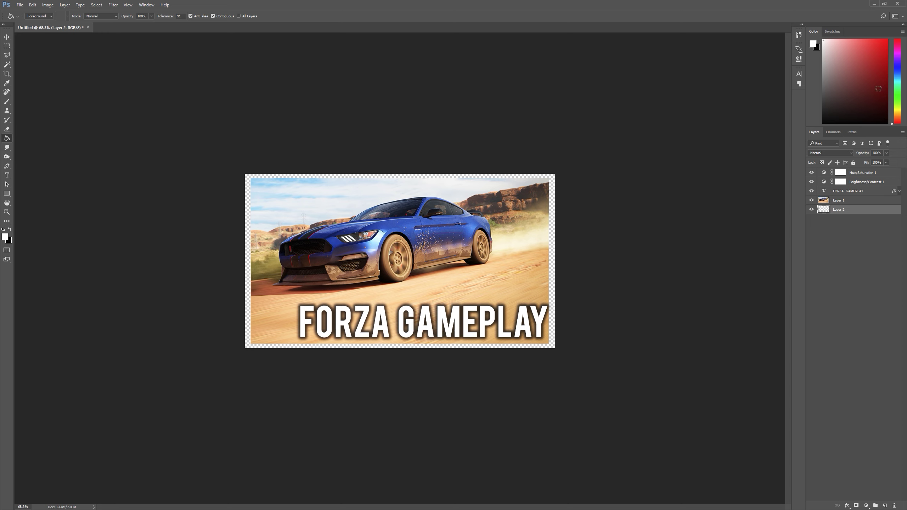
{"action": "mouse_move", "coordinate": [878, 89]}
{"action": "left_mouse_down"}
{"action": "mouse_move", "coordinate": [905, 30]}
{"action": "mouse_move", "coordinate": [859, 39]}
{"action": "left_mouse_up"}
{"action": "left_click", "coordinate": [898, 75]}
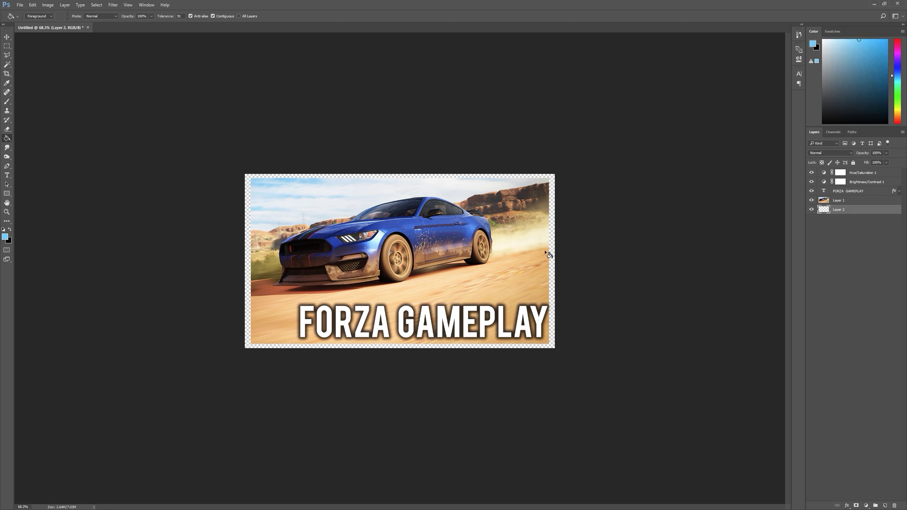
{"action": "left_click", "coordinate": [553, 297]}
{"action": "left_click", "coordinate": [6, 38]}
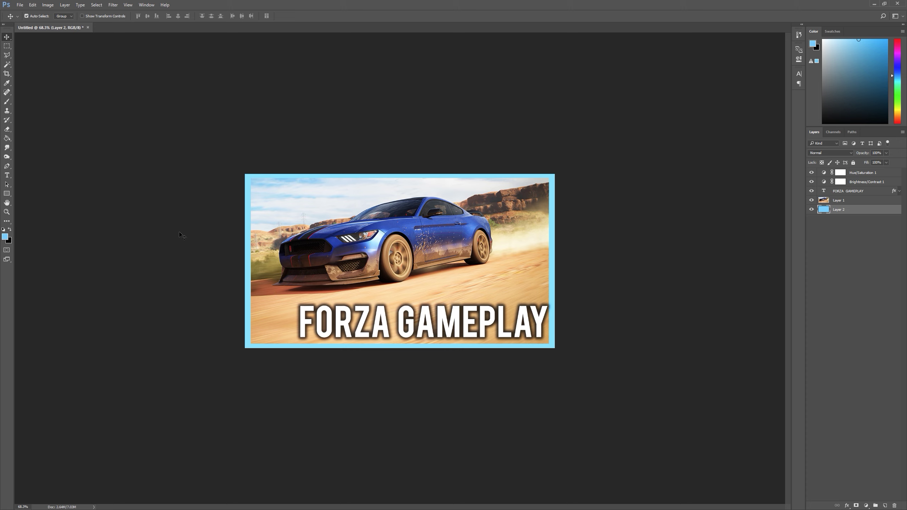
Add a white Color Overlay to Layer 2 so the border turns white.
{"action": "double_click", "coordinate": [870, 213]}
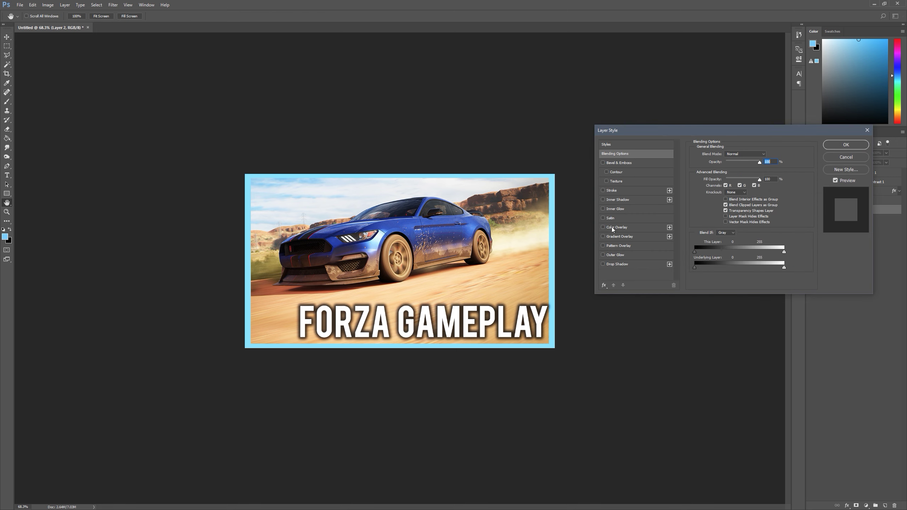
{"action": "left_click", "coordinate": [613, 228]}
{"action": "left_click", "coordinate": [828, 148]}
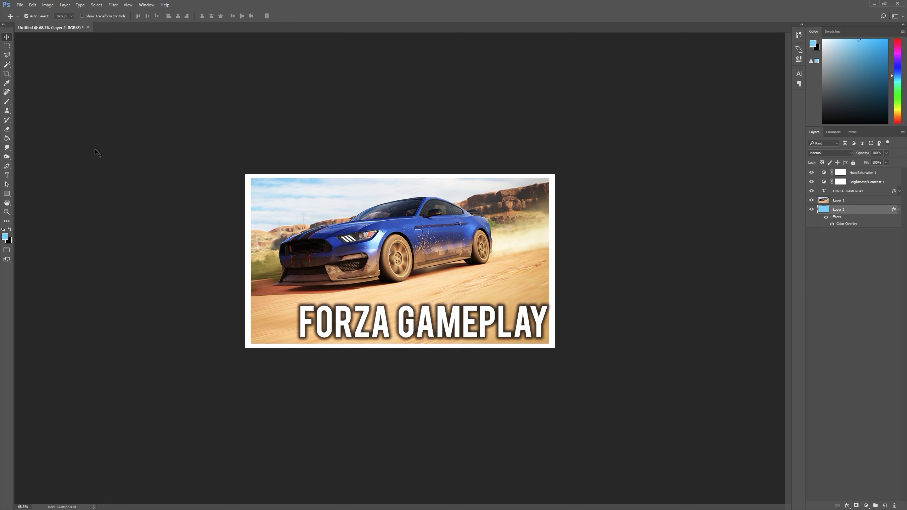
Draw a closed pen path with a curve from the left edge to the bottom edge around the lower-left corner.
{"action": "left_click", "coordinate": [6, 166]}
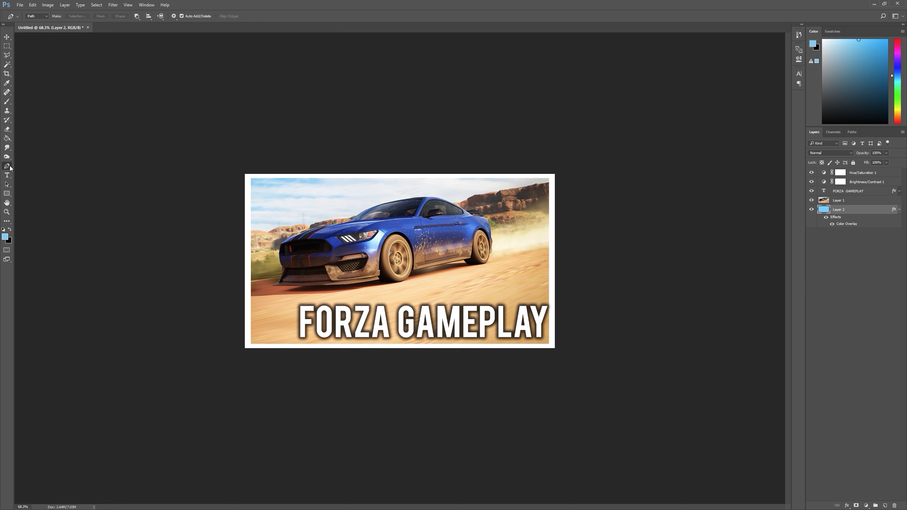
{"action": "left_click", "coordinate": [252, 271]}
{"action": "left_click", "coordinate": [252, 274]}
{"action": "key", "text": "ctrl+z"}
{"action": "left_click", "coordinate": [251, 268]}
{"action": "left_click_drag", "start_coordinate": [315, 344], "coordinate": [372, 353]}
{"action": "left_click", "coordinate": [300, 381]}
{"action": "left_click", "coordinate": [228, 375]}
{"action": "left_click", "coordinate": [206, 326]}
{"action": "left_click", "coordinate": [231, 274]}
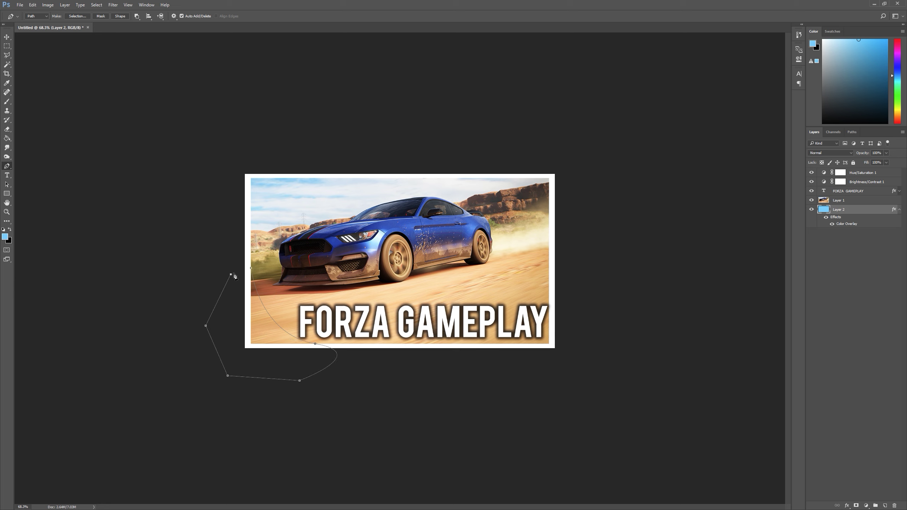
{"action": "left_click", "coordinate": [251, 268]}
Convert the path to a selection and invert it with Select > Inverse.
{"action": "right_click", "coordinate": [256, 297]}
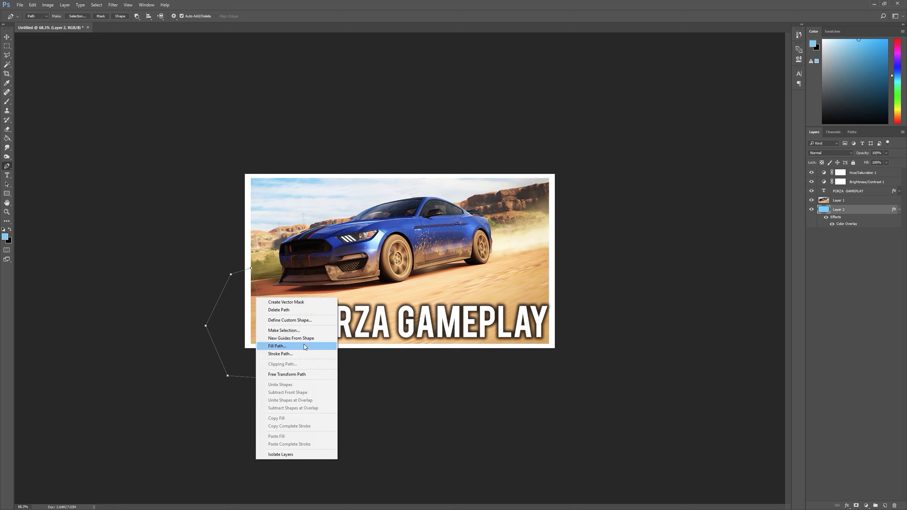
{"action": "left_click", "coordinate": [303, 331]}
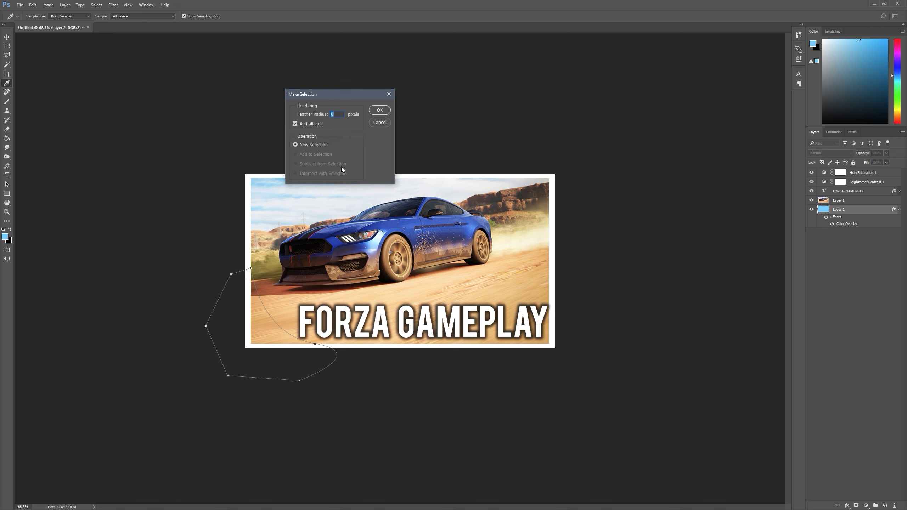
{"action": "left_click", "coordinate": [380, 109]}
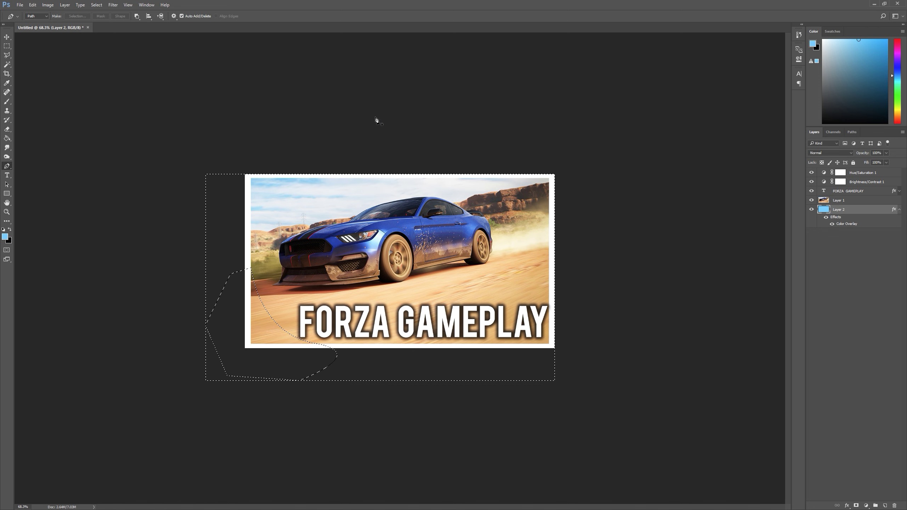
{"action": "left_click", "coordinate": [96, 5]}
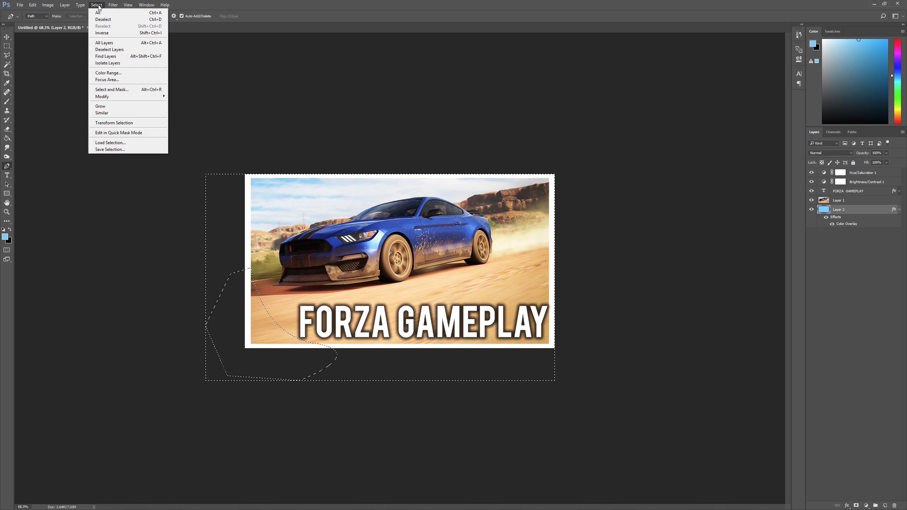
{"action": "left_click", "coordinate": [122, 32]}
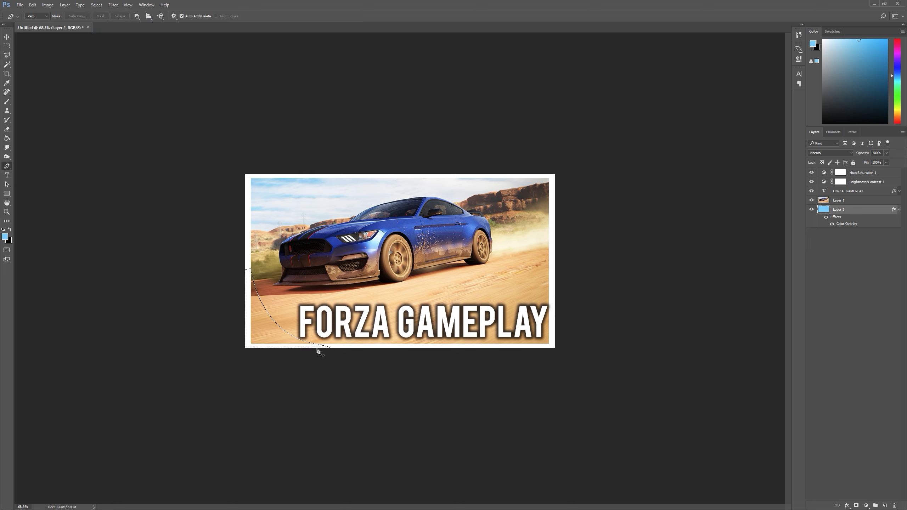
Fill the lower-left corner selection white on a new layer above Layer 1.
{"action": "left_click", "coordinate": [853, 203]}
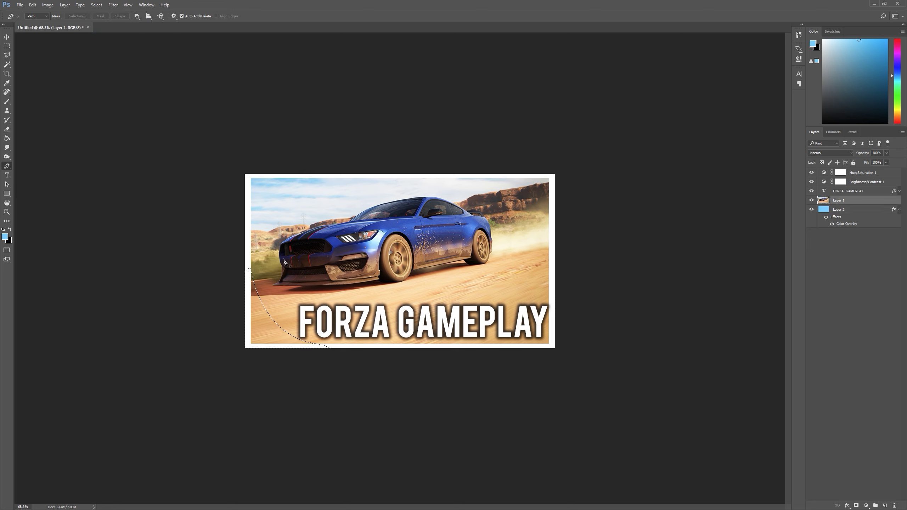
{"action": "left_click", "coordinate": [885, 506]}
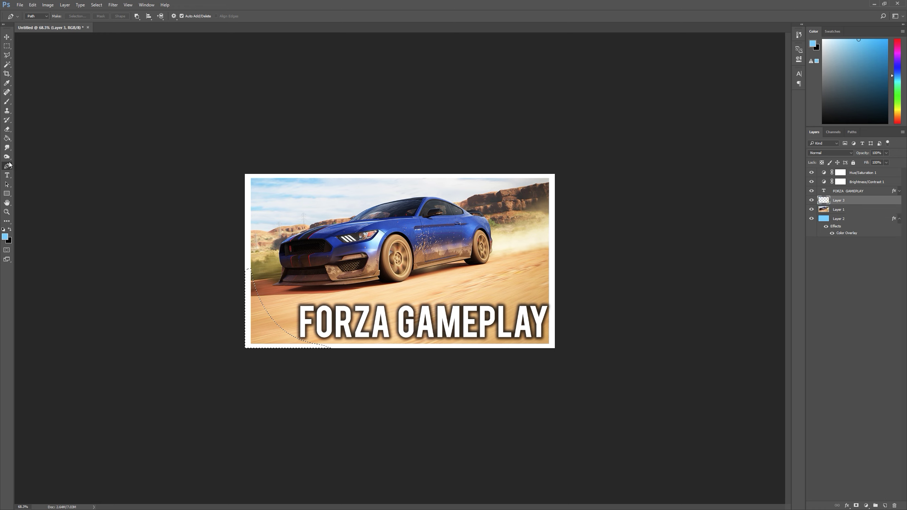
{"action": "left_click", "coordinate": [7, 138]}
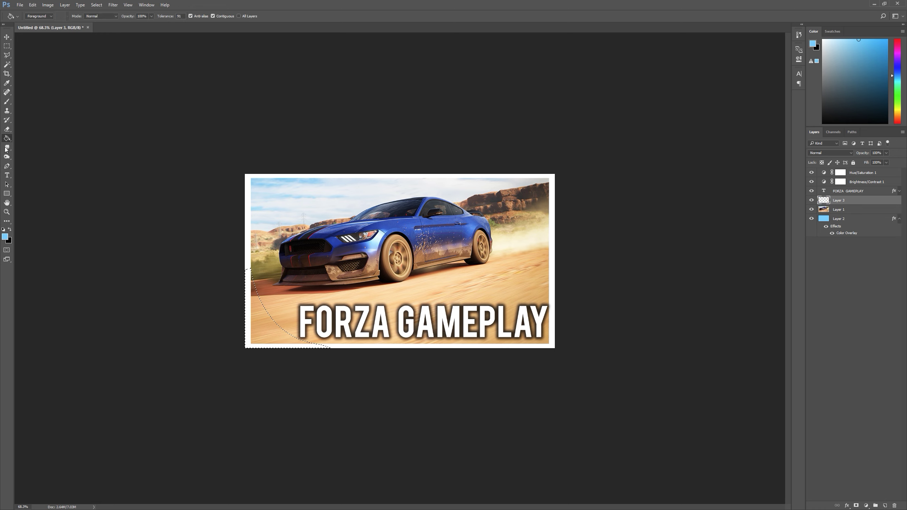
{"action": "left_click", "coordinate": [10, 230]}
{"action": "left_click", "coordinate": [263, 334]}
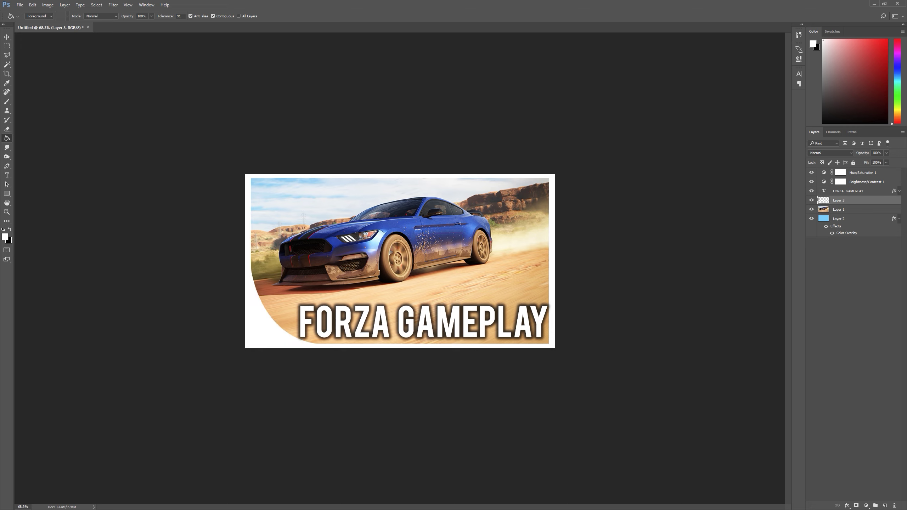
{"action": "left_click", "coordinate": [7, 34]}
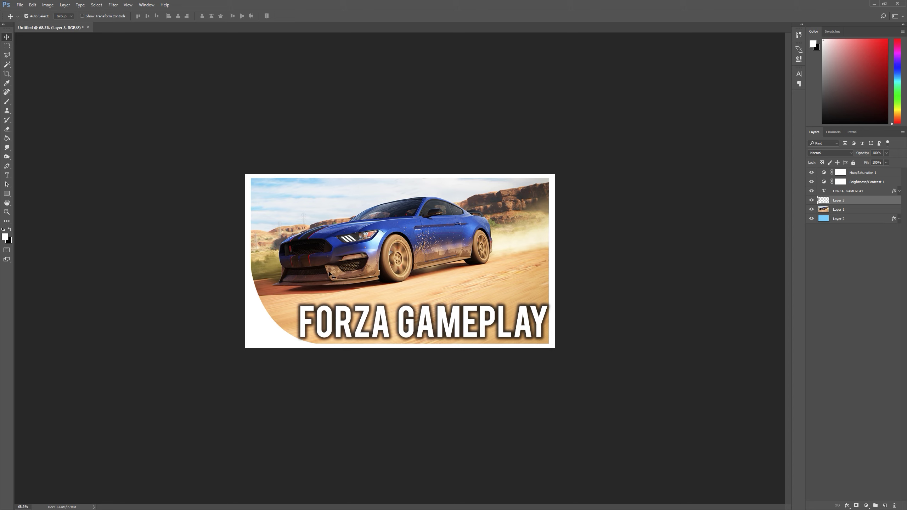
Scale the FORZA GAMEPLAY text to about 94% and shift it right.
{"action": "left_click", "coordinate": [874, 191]}
{"action": "key", "text": "ctrl+t"}
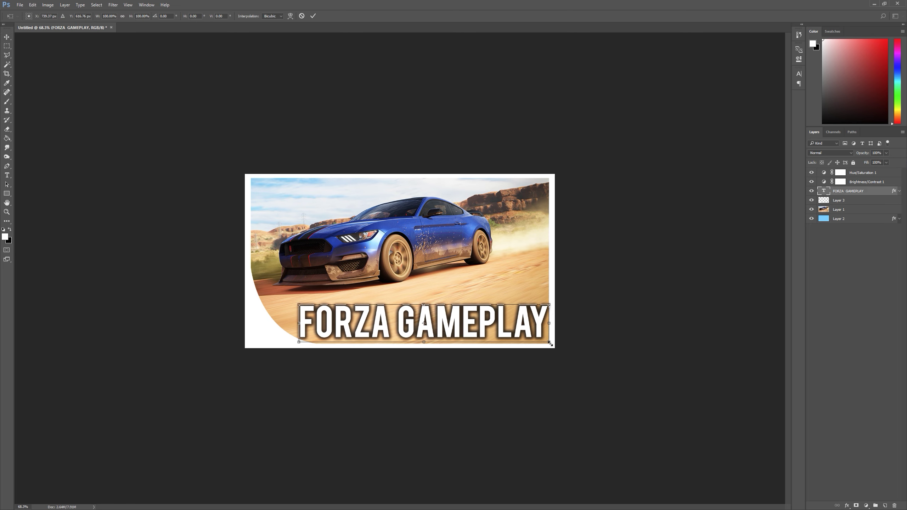
{"action": "left_click_drag", "start_coordinate": [548, 341], "coordinate": [518, 321]}
{"action": "left_click", "coordinate": [314, 16]}
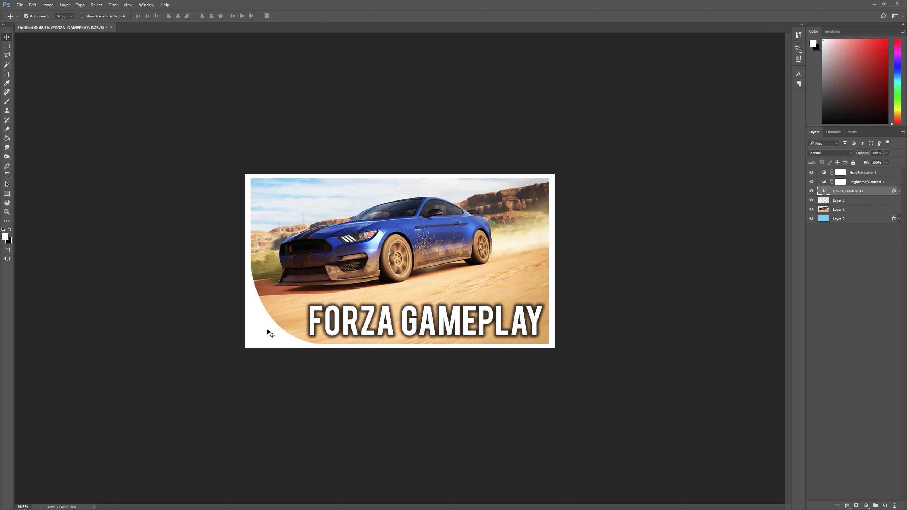
Open Pictures > 3. YouTube > REBRAND in File Explorer and drag Logo (WM).png onto the canvas.
{"action": "left_click", "coordinate": [61, 504]}
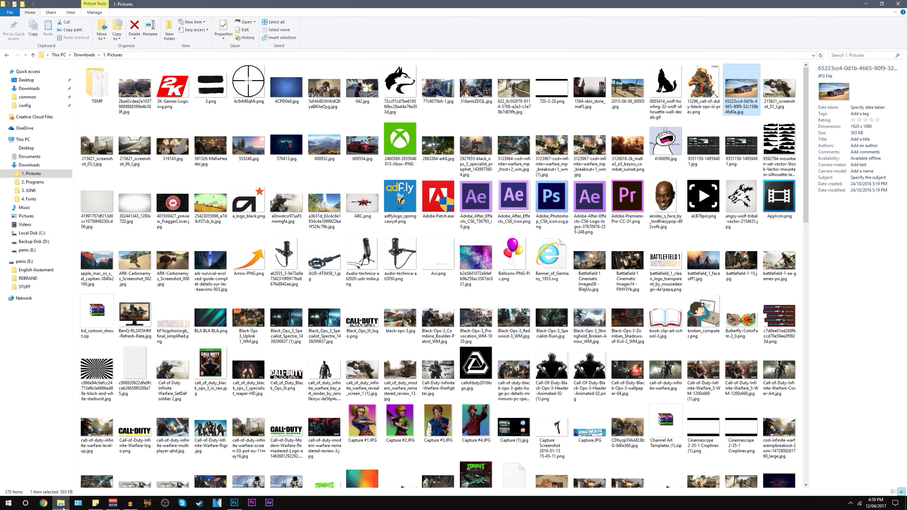
{"action": "left_click", "coordinate": [28, 216]}
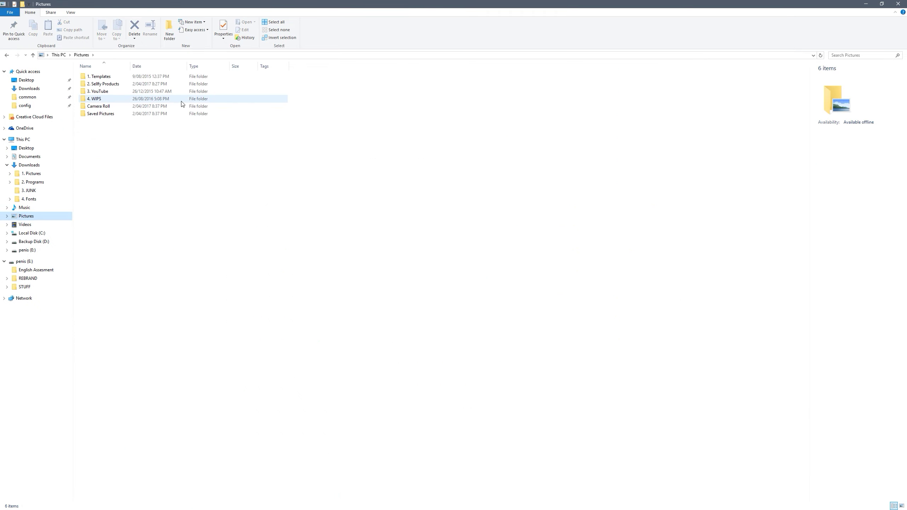
{"action": "double_click", "coordinate": [95, 93]}
{"action": "double_click", "coordinate": [135, 87]}
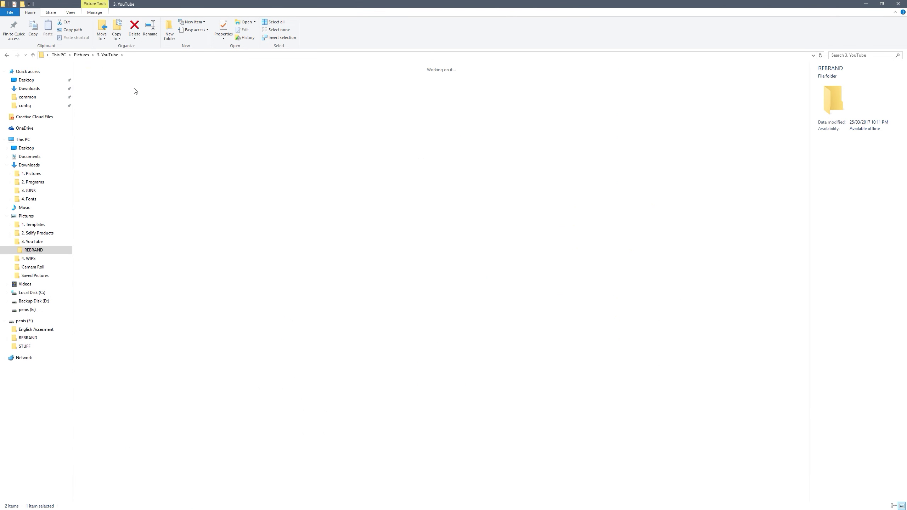
{"action": "left_click_drag", "start_coordinate": [595, 90], "coordinate": [282, 277]}
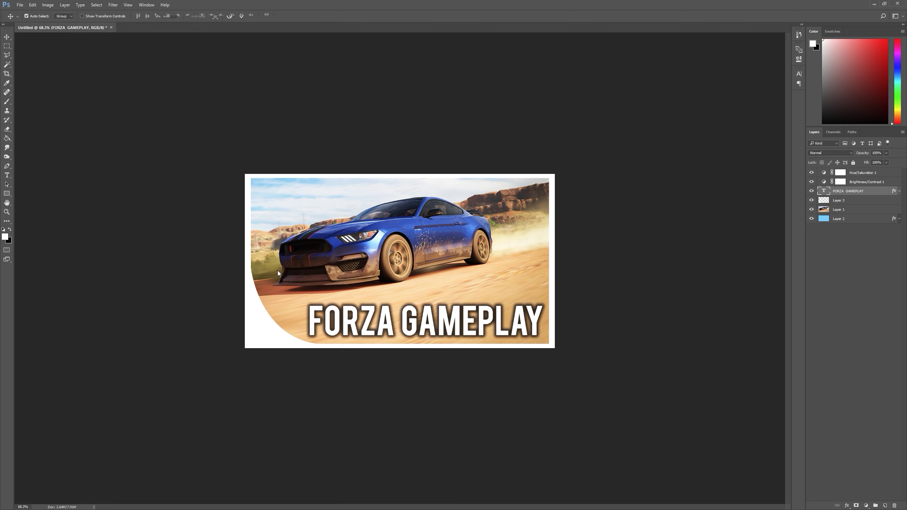
Commit the placed wolf logo and give its layer a black (000000) Color Overlay.
{"action": "left_click", "coordinate": [242, 16]}
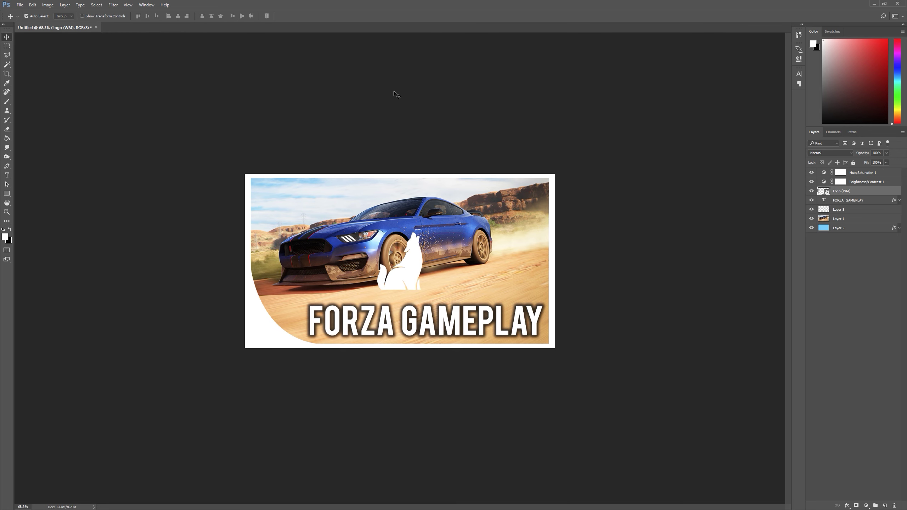
{"action": "double_click", "coordinate": [878, 195]}
{"action": "left_click", "coordinate": [640, 228]}
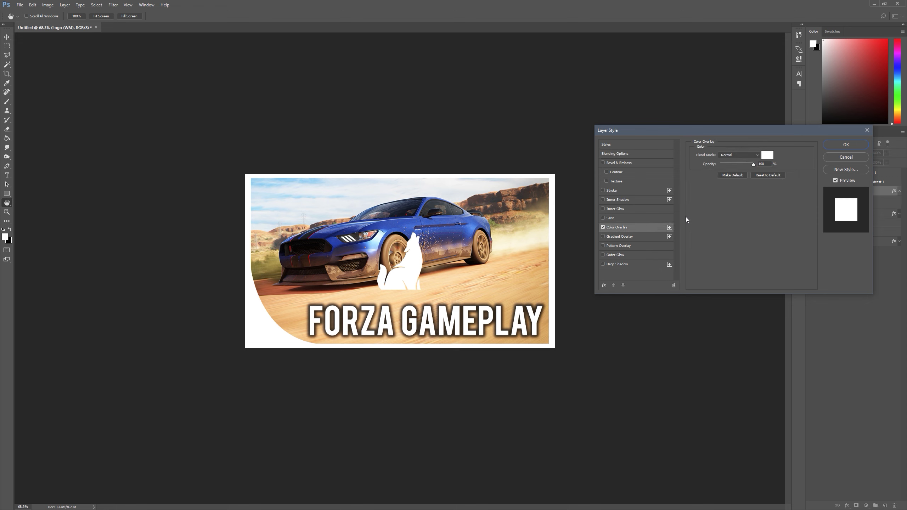
{"action": "left_click", "coordinate": [767, 156]}
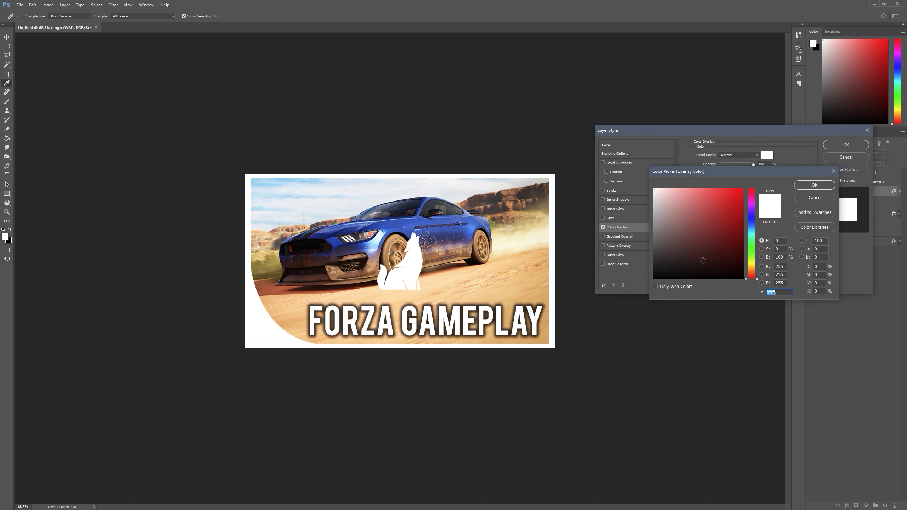
{"action": "type", "text": "ff0000"}
{"action": "type", "text": "000000"}
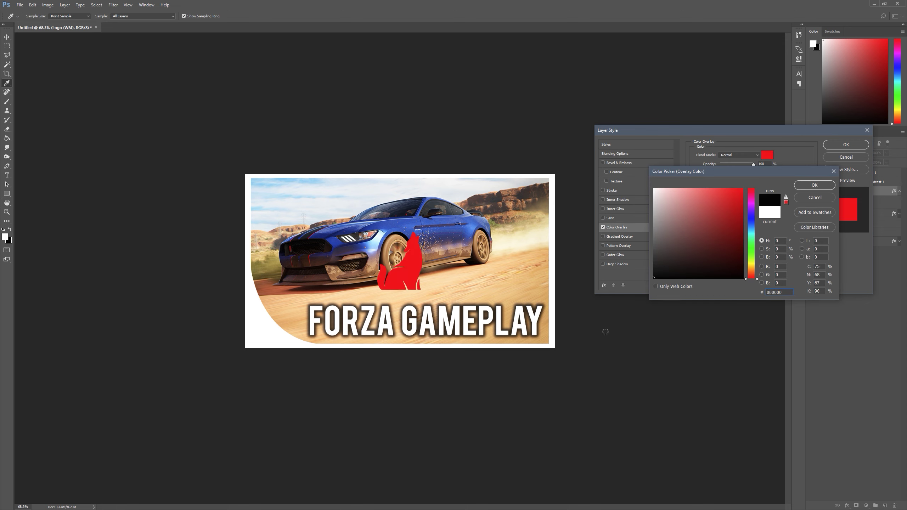
{"action": "left_click", "coordinate": [816, 185]}
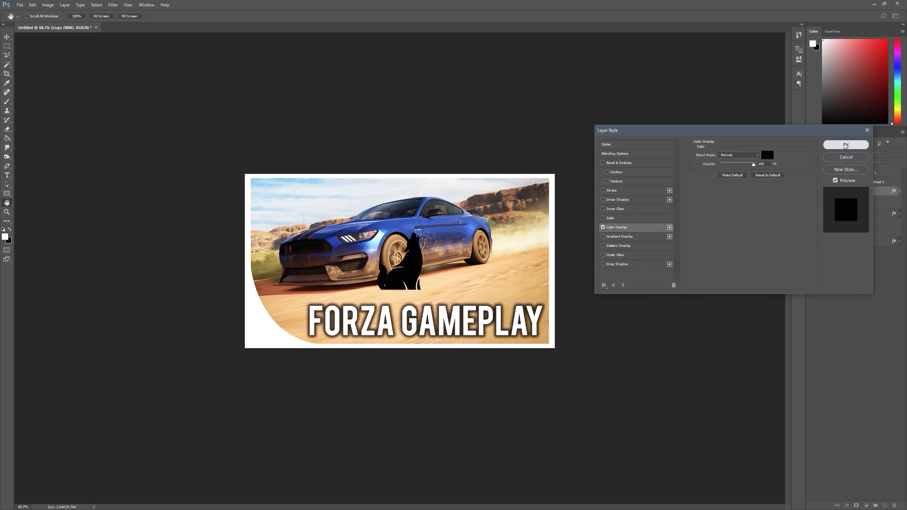
{"action": "left_click", "coordinate": [846, 145]}
Flip the wolf logo horizontally, scale it to about 68%, and position it in the white lower-left corner.
{"action": "key", "text": "ctrl+t"}
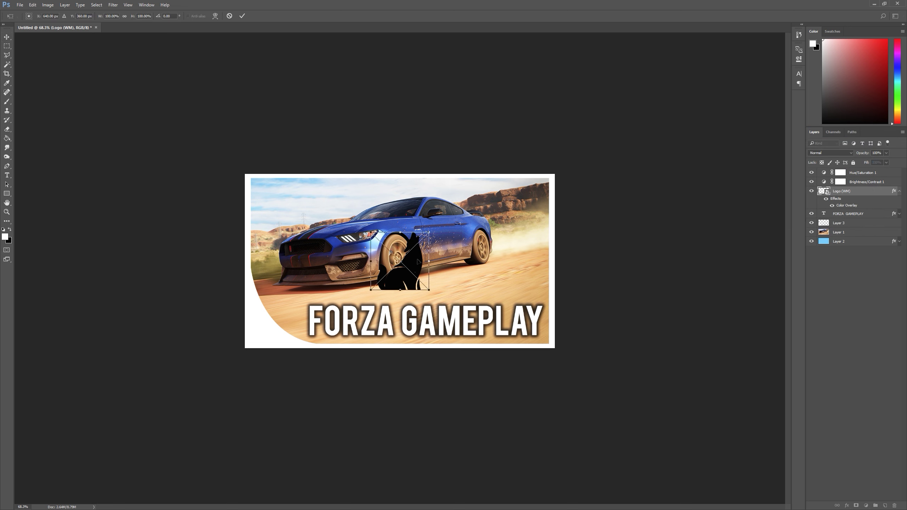
{"action": "left_click_drag", "start_coordinate": [418, 262], "coordinate": [273, 295]}
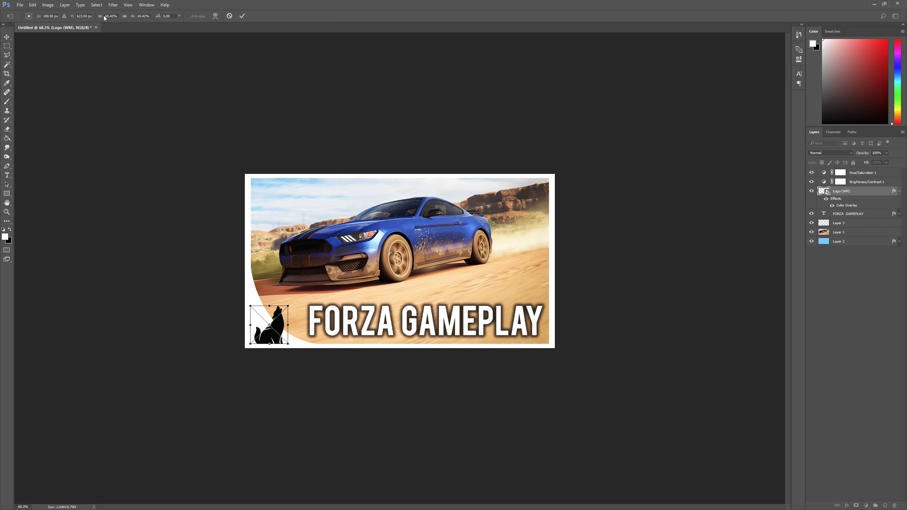
{"action": "key", "text": "Home"}
{"action": "type", "text": "-"}
{"action": "key", "text": "Return"}
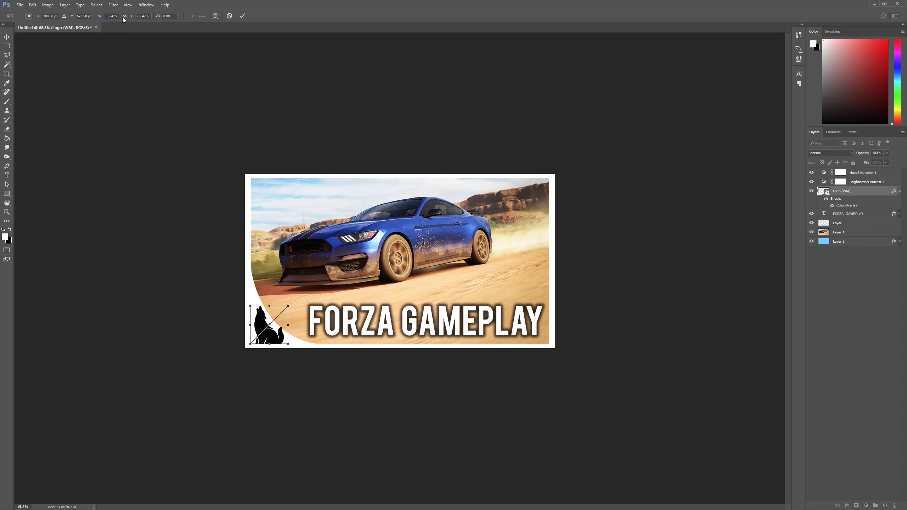
{"action": "left_click_drag", "start_coordinate": [273, 340], "coordinate": [273, 343]}
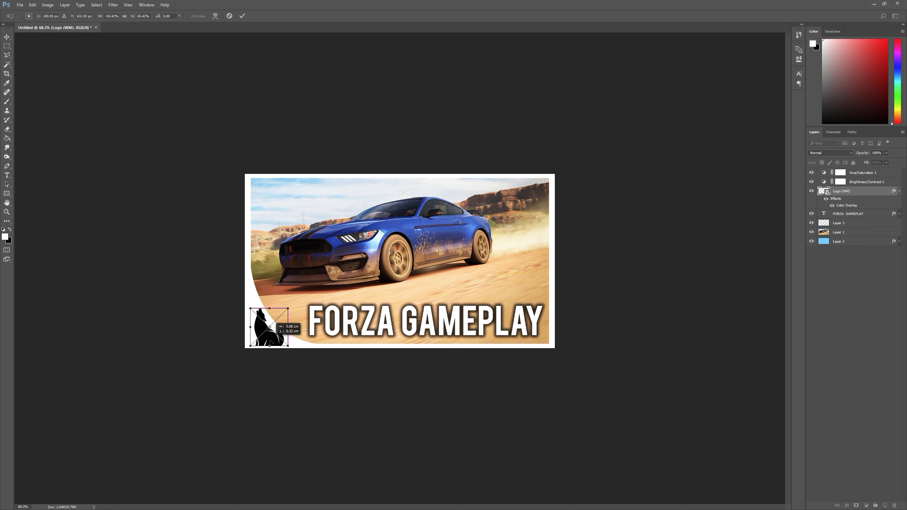
{"action": "key", "text": "Left"}
{"action": "key", "text": "Left"}
{"action": "key", "text": "Left"}
{"action": "key", "text": "Left"}
{"action": "key", "text": "Left"}
{"action": "key", "text": "Left"}
{"action": "key", "text": "Left"}
{"action": "key", "text": "Left"}
{"action": "key", "text": "Left"}
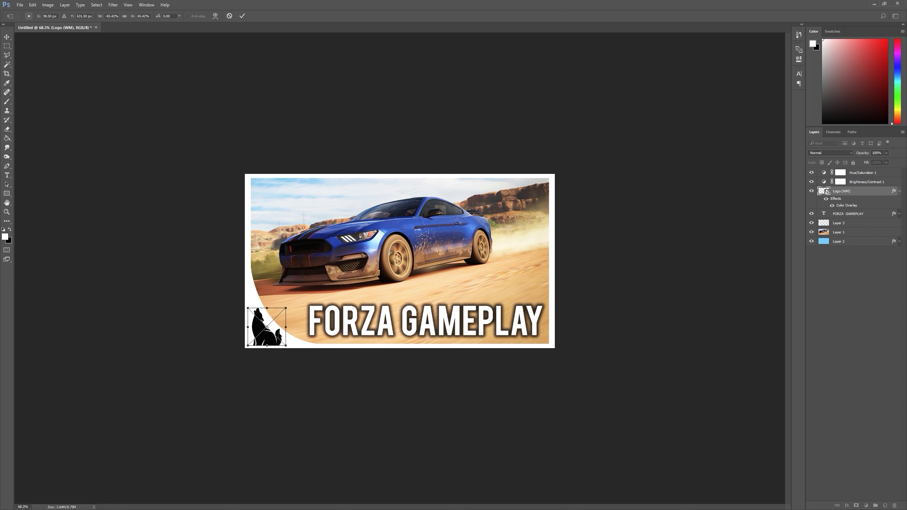
{"action": "left_click_drag", "start_coordinate": [287, 306], "coordinate": [283, 308]}
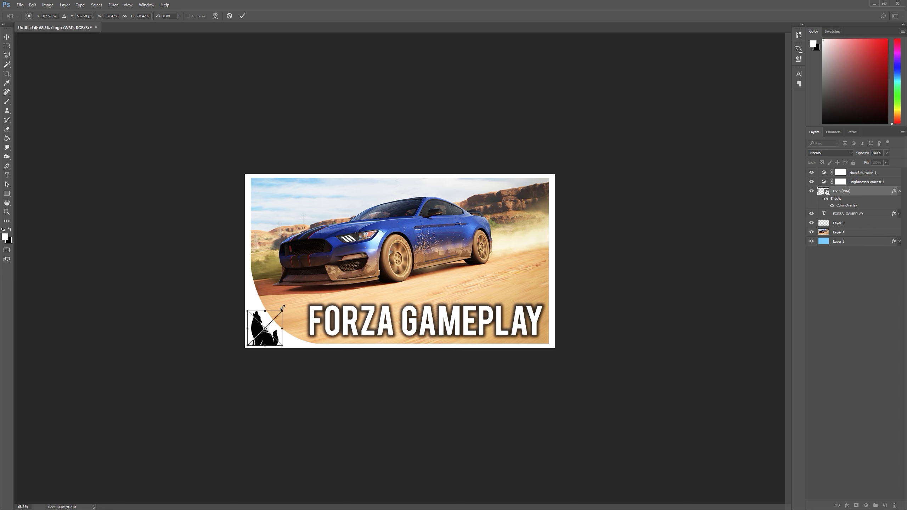
{"action": "key", "text": "Up"}
{"action": "key", "text": "Up"}
{"action": "key", "text": "Up"}
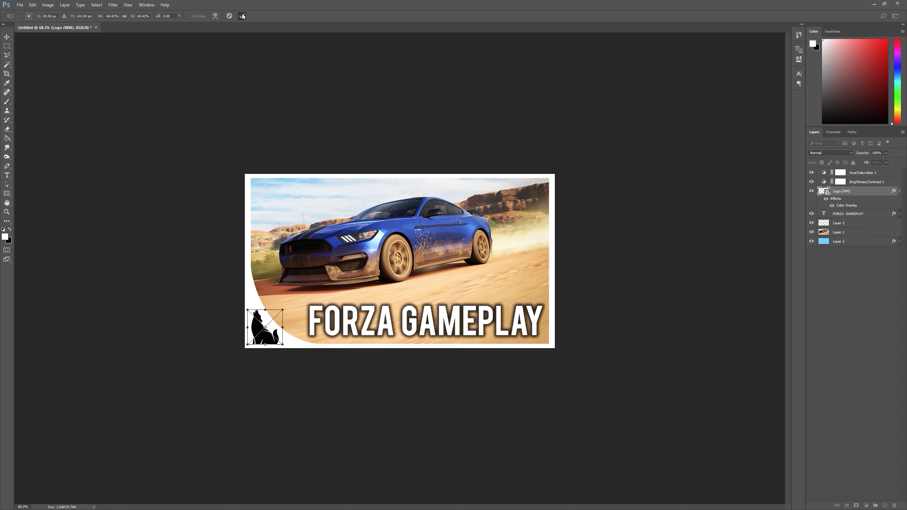
{"action": "left_click", "coordinate": [242, 16]}
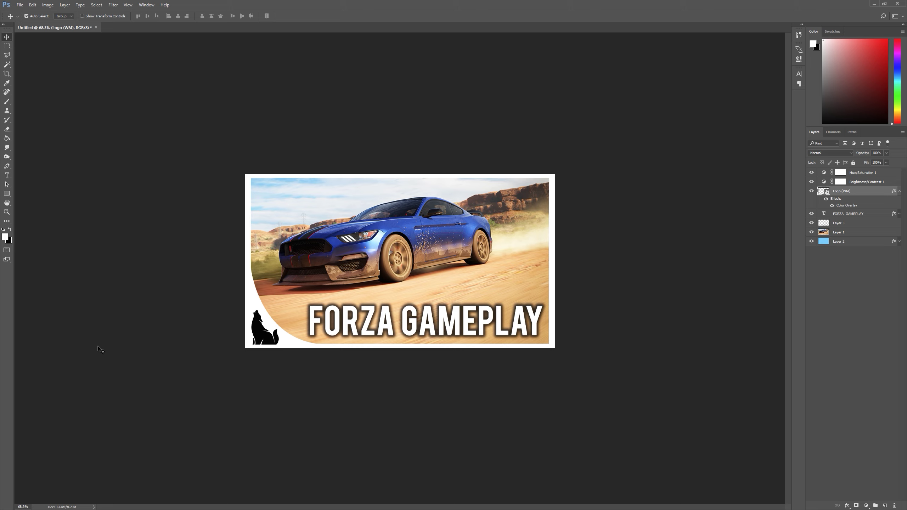